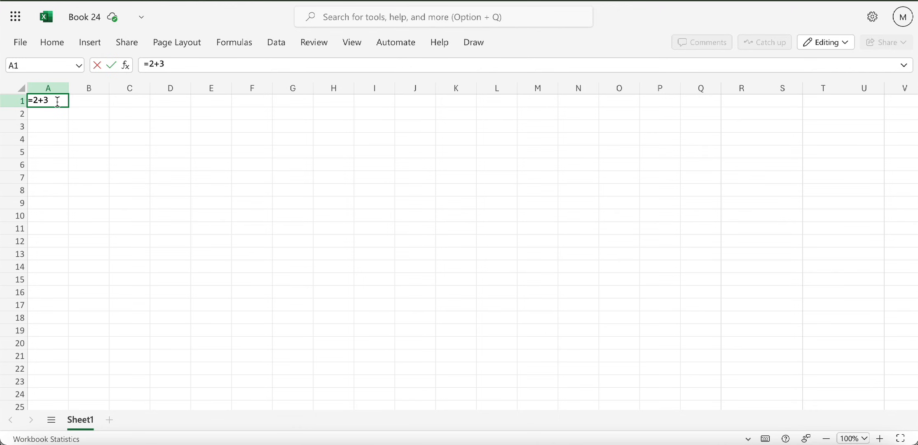
Commit the formula =2+3 in cell A1 and reselect that cell.
key(Return)
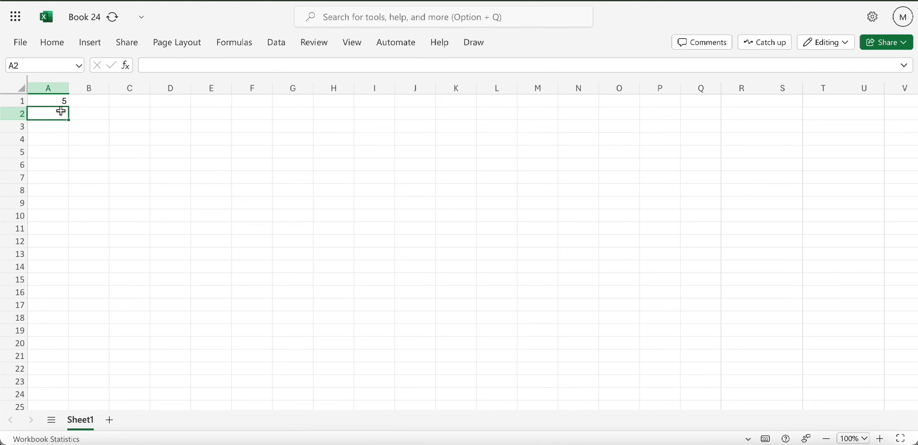
click(55, 102)
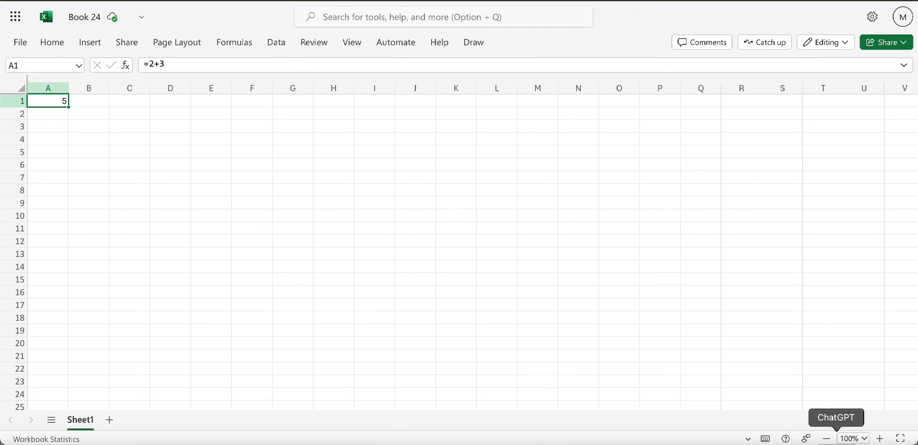
Switch to the Day 2 dataset workbook and examine the product prices in cells B2 to B5.
click(862, 442)
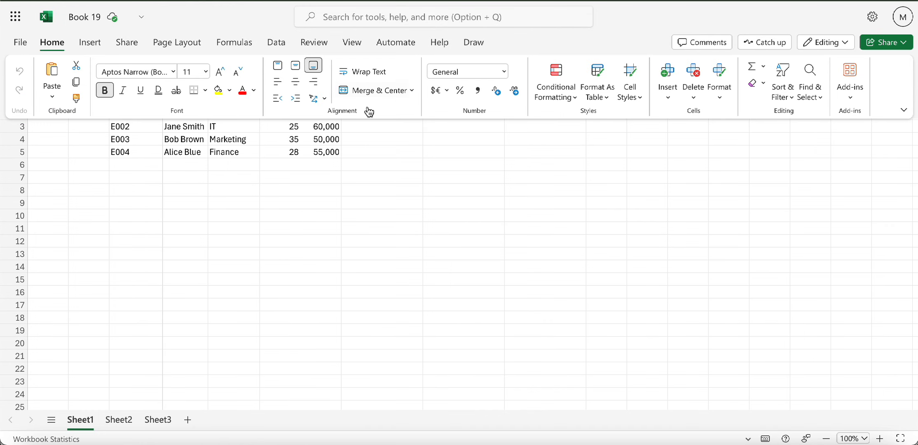
click(363, 139)
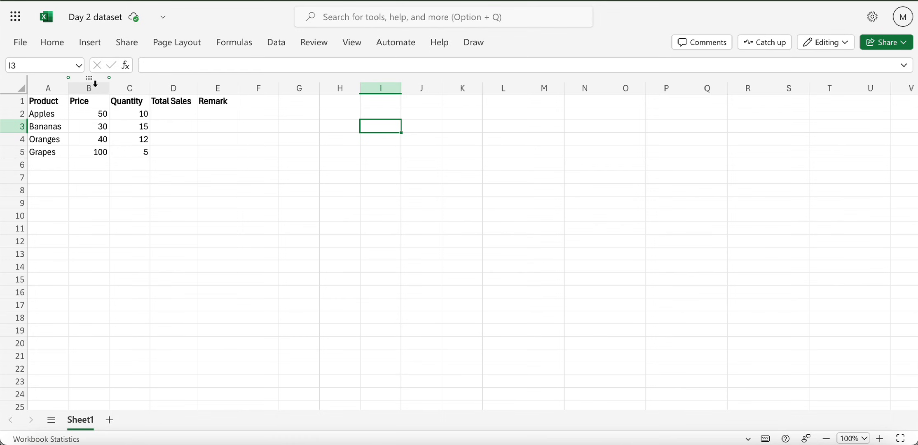
click(99, 117)
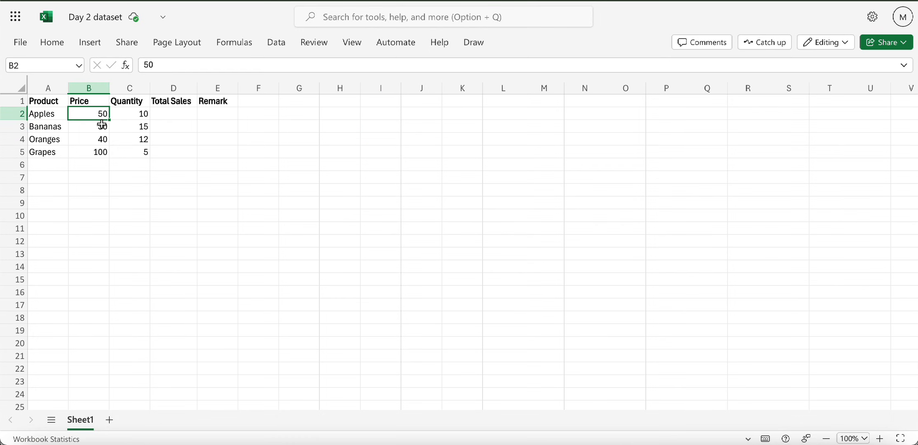
click(103, 132)
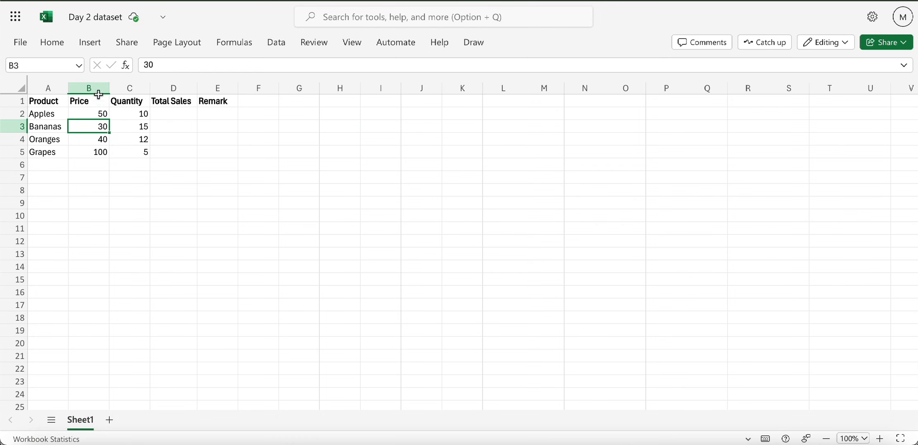
click(103, 136)
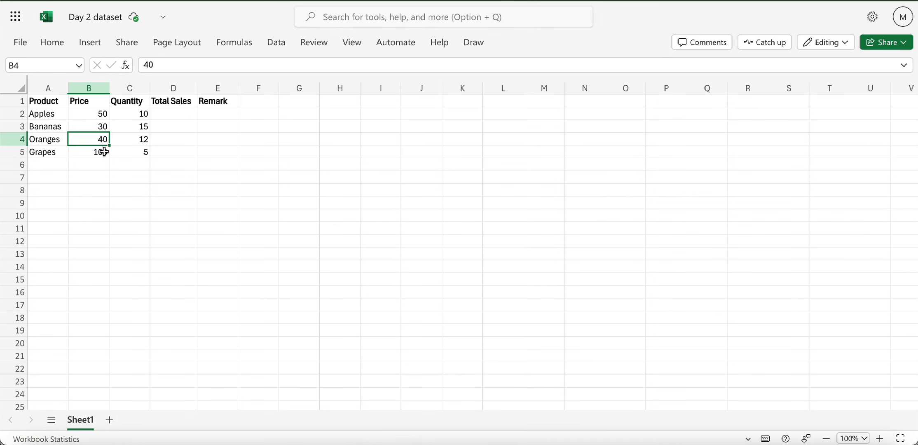
click(103, 155)
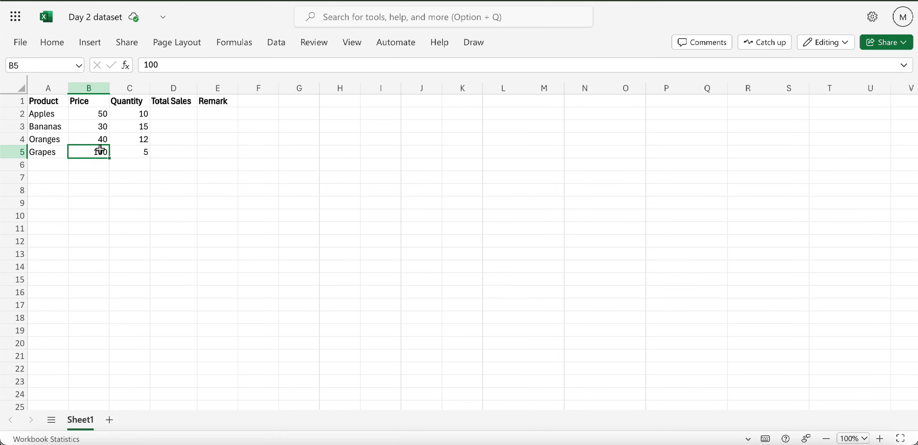
click(245, 185)
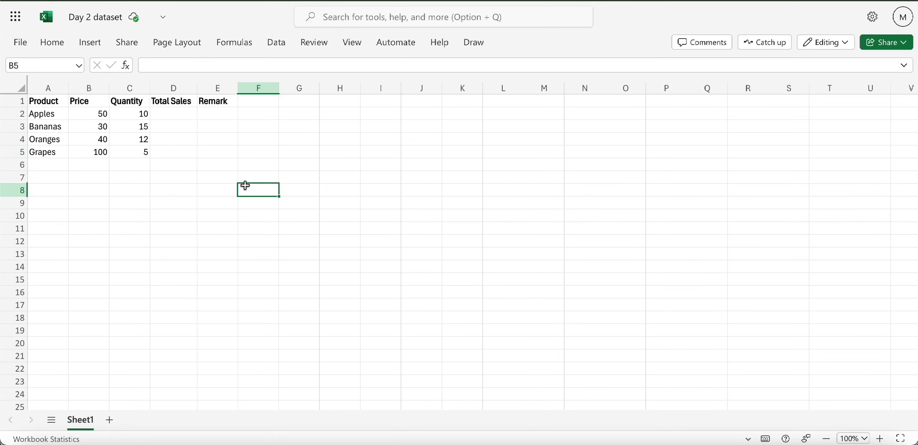
text(=)
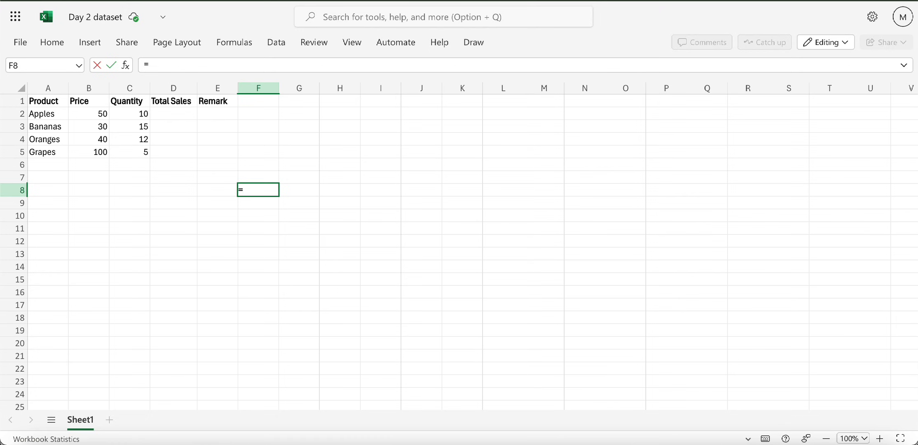
text(SUM)
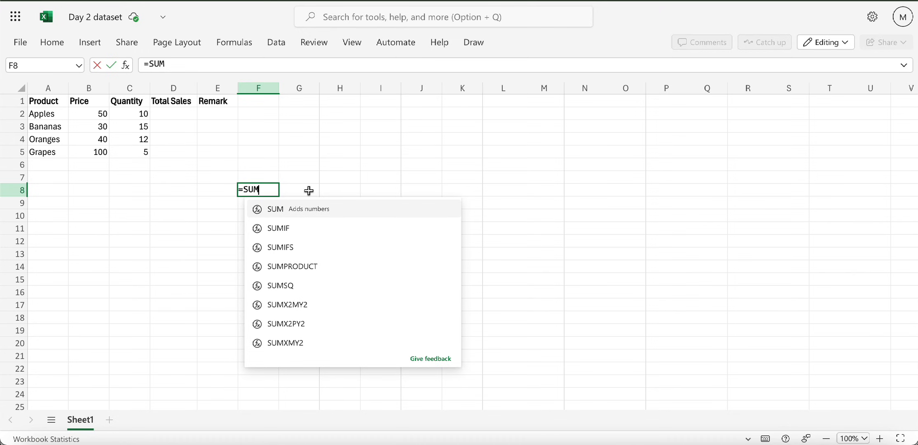
click(297, 208)
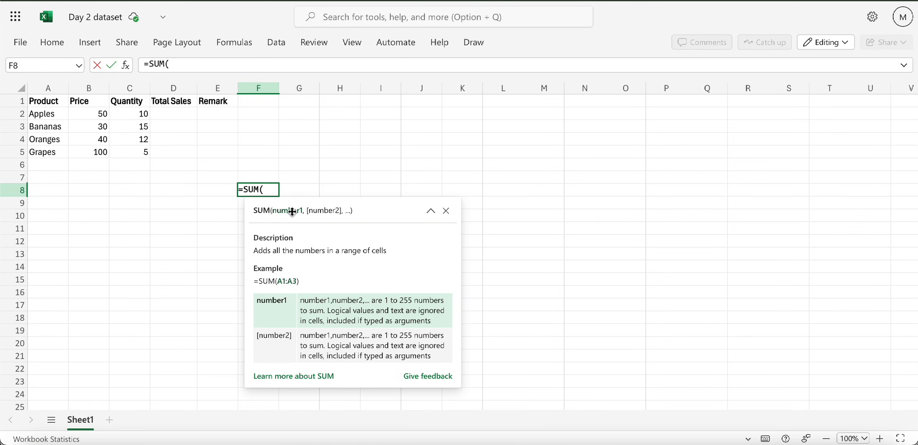
text(A1)
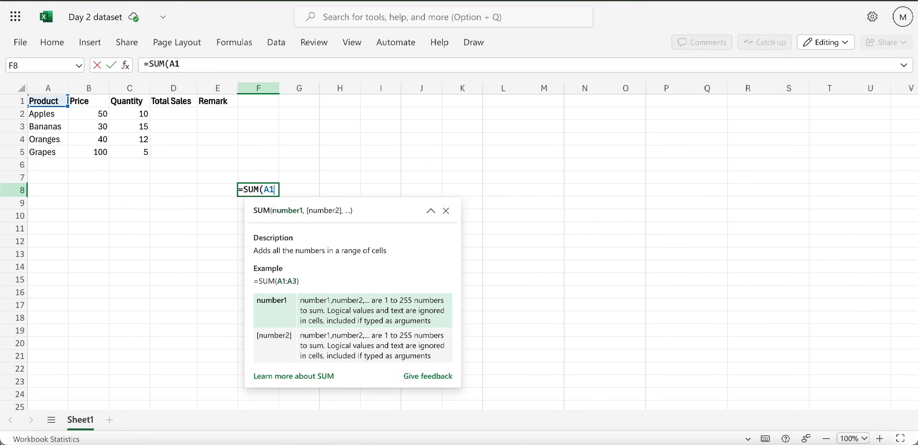
text(:A3)
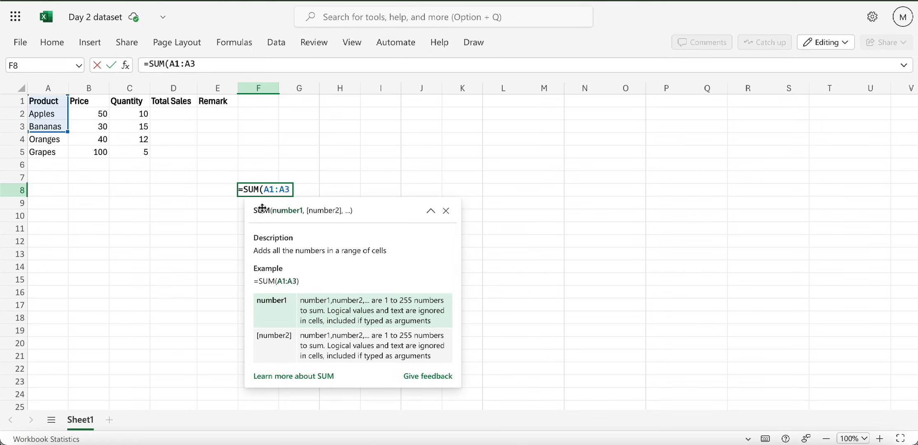
click(245, 191)
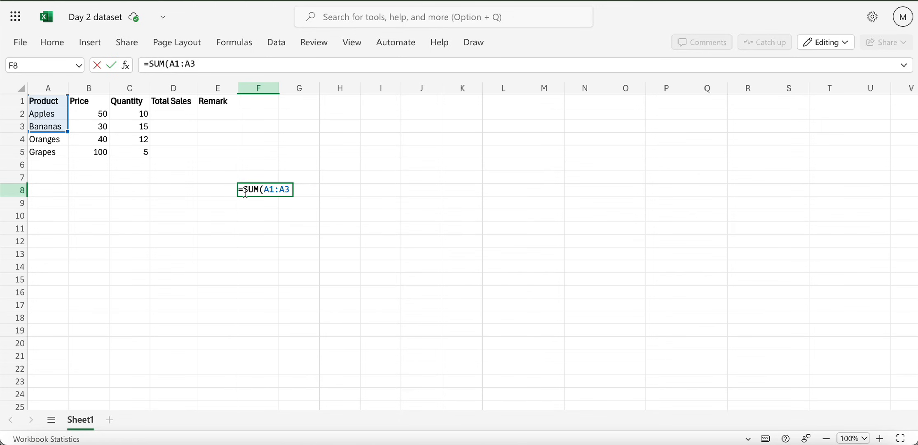
click(290, 189)
key(BackSpace)
key(BackSpace)
key(BackSpace)
key(BackSpace)
key(BackSpace)
key(BackSpace)
key(BackSpace)
key(BackSpace)
key(BackSpace)
key(BackSpace)
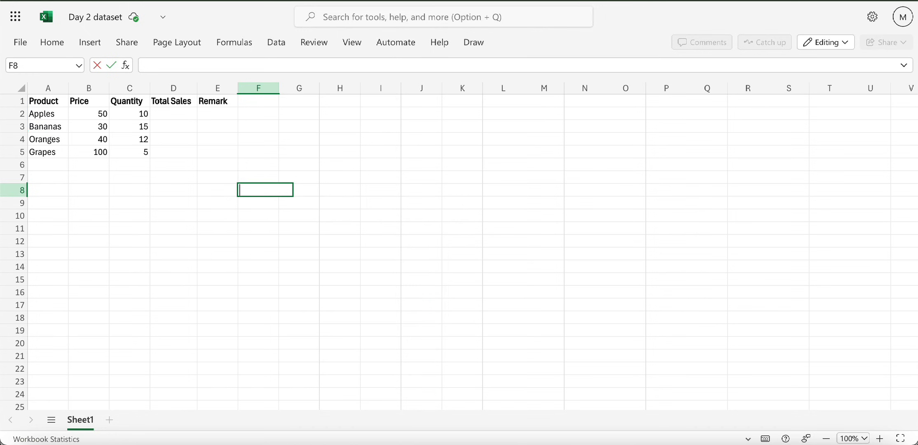
text(=)
key(BackSpace)
Enter the label TOTAL in cell A7 and add up the prices in B7 with =SUM(B2:B5).
click(57, 177)
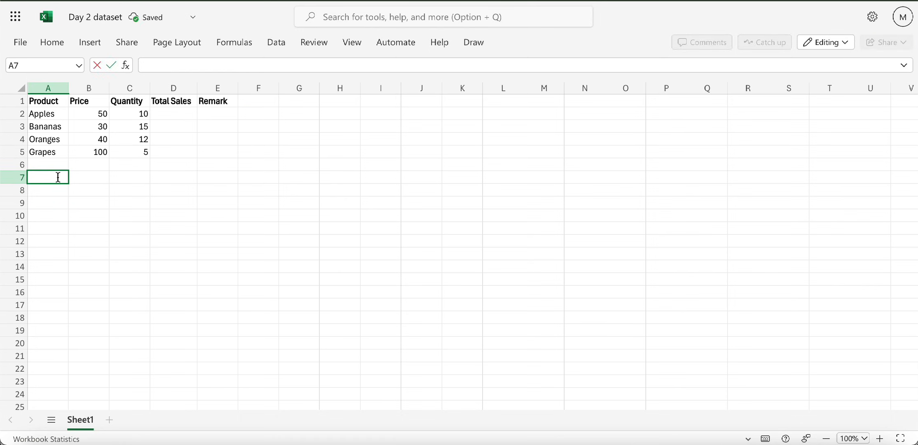
text(TOTAL)
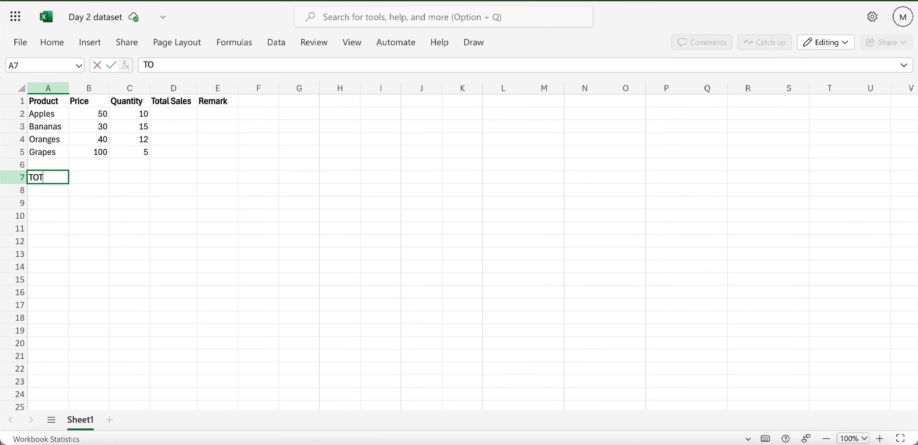
click(87, 180)
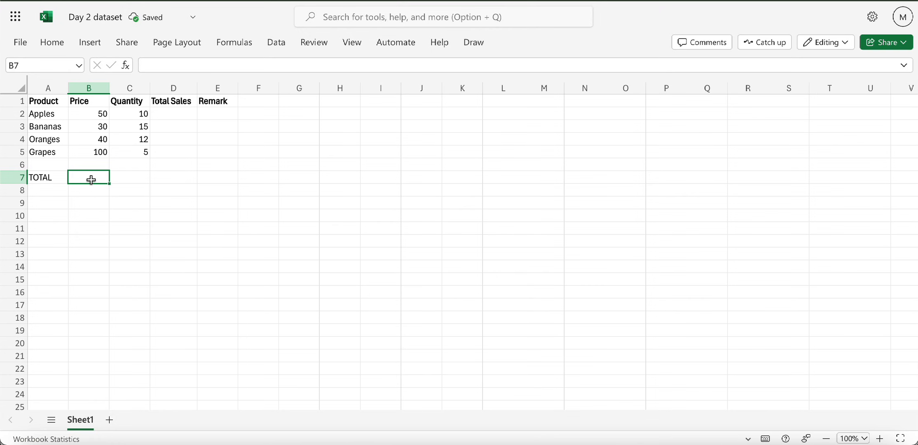
text(=SUM)
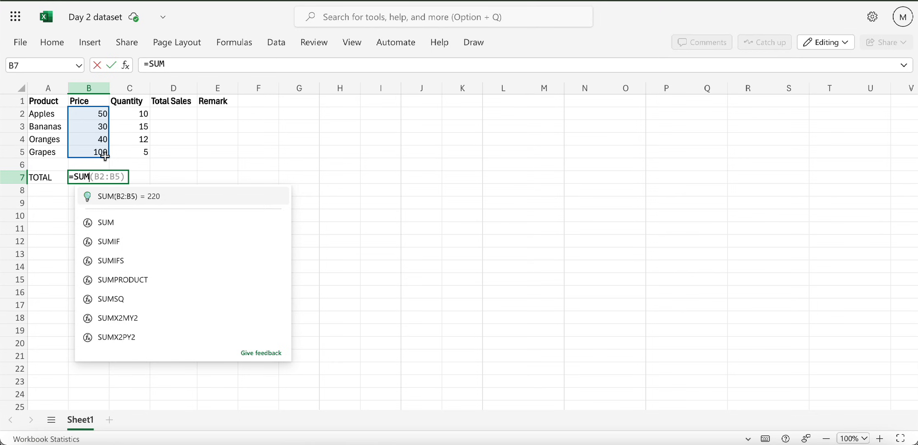
text(()
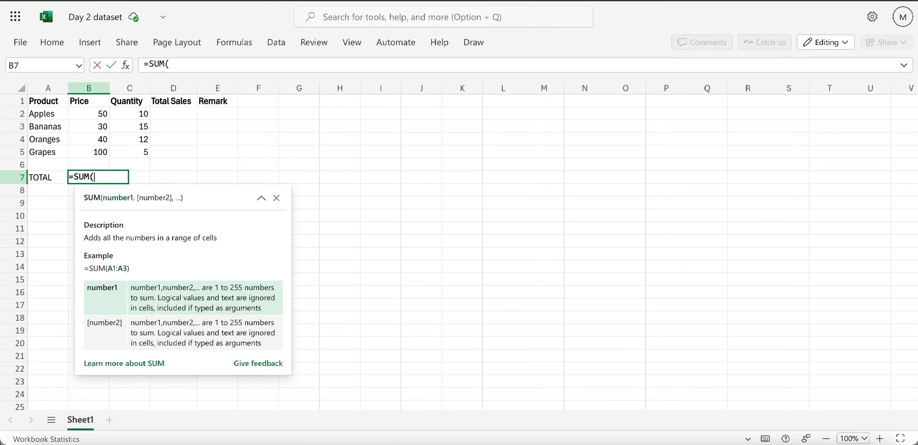
text(B2:)
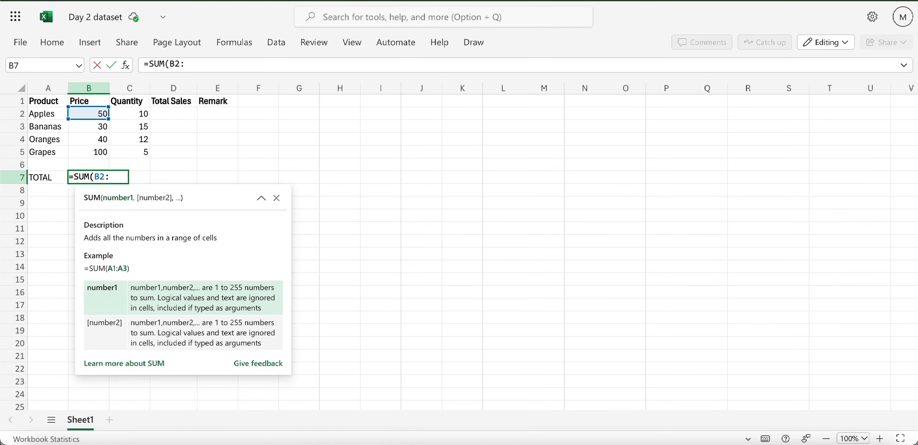
text(B5)
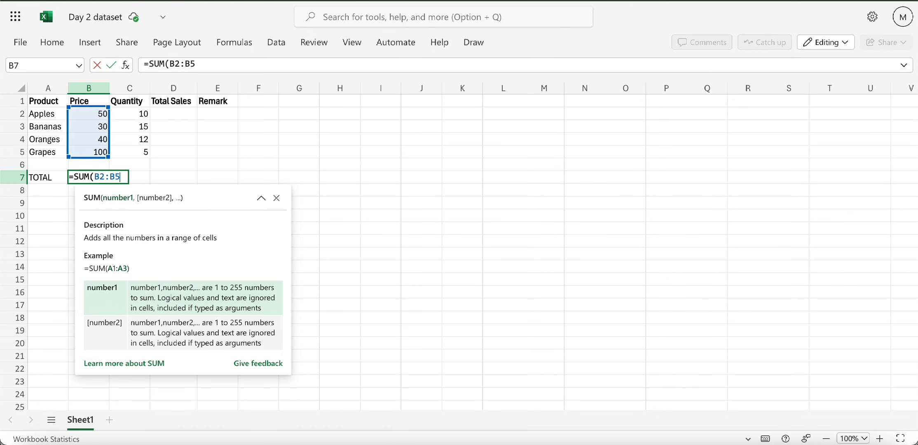
text())
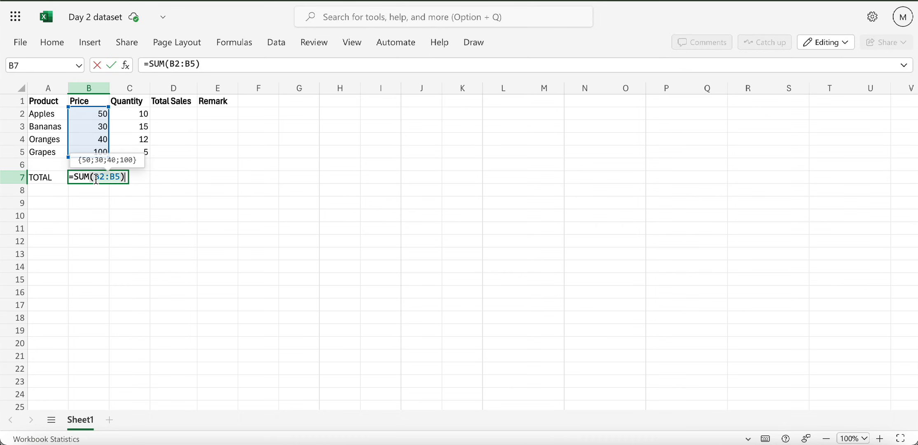
mouse_move(79, 181)
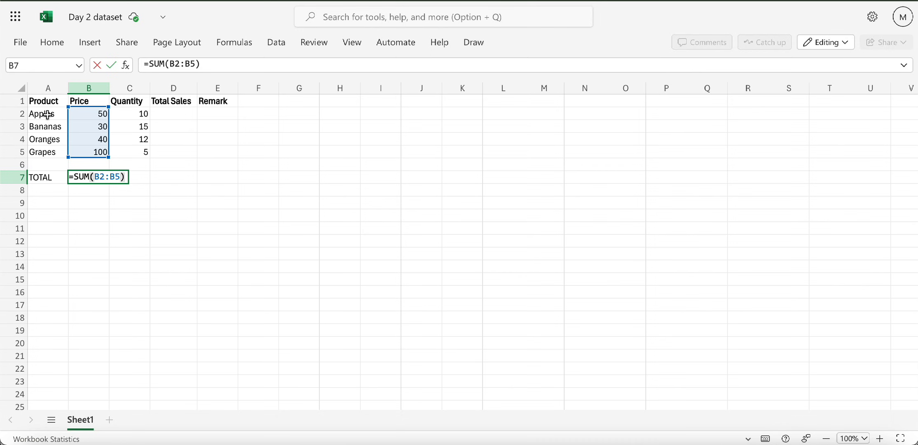
key(Return)
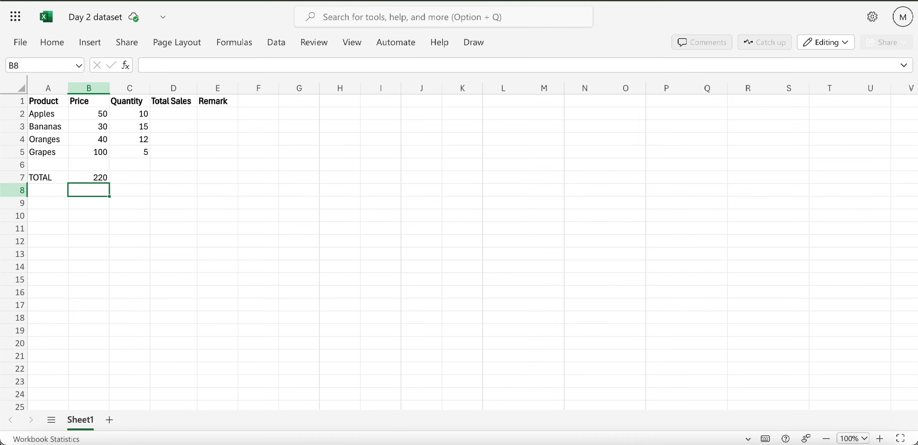
Change the label in cell A7 to TOTAL SUM and widen column A to fit it.
click(97, 180)
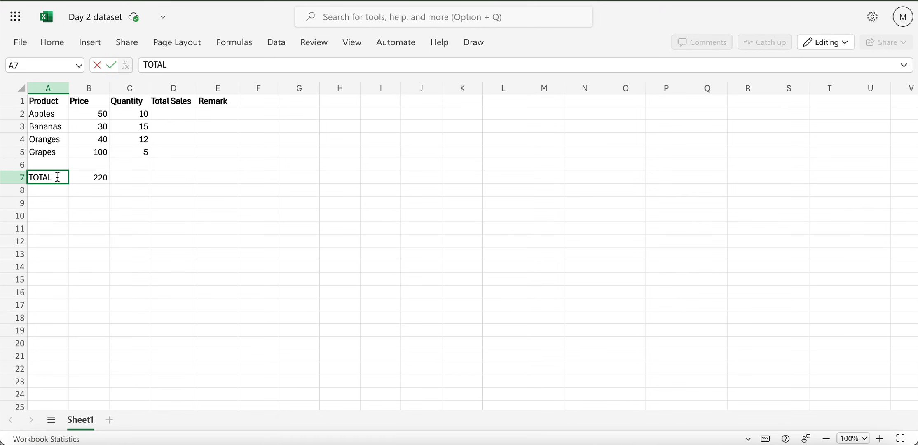
text(SUM)
click(100, 177)
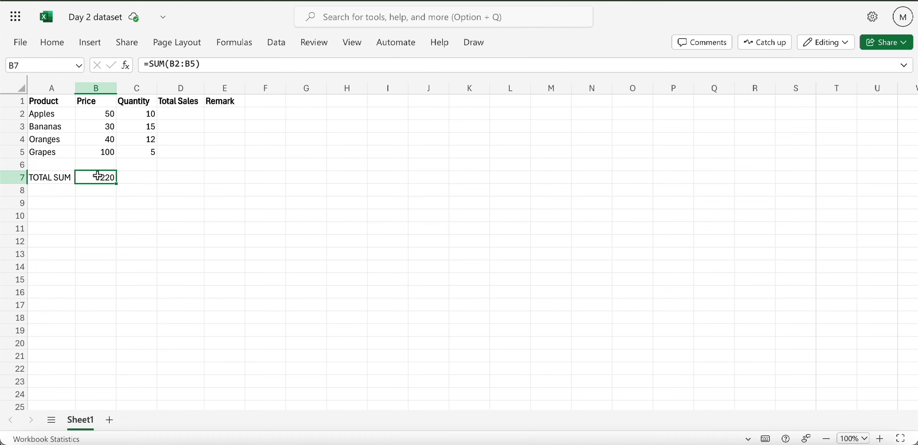
Build the subtraction formula =B5-B4 in cell B8 from the Grapes and Oranges prices.
click(96, 190)
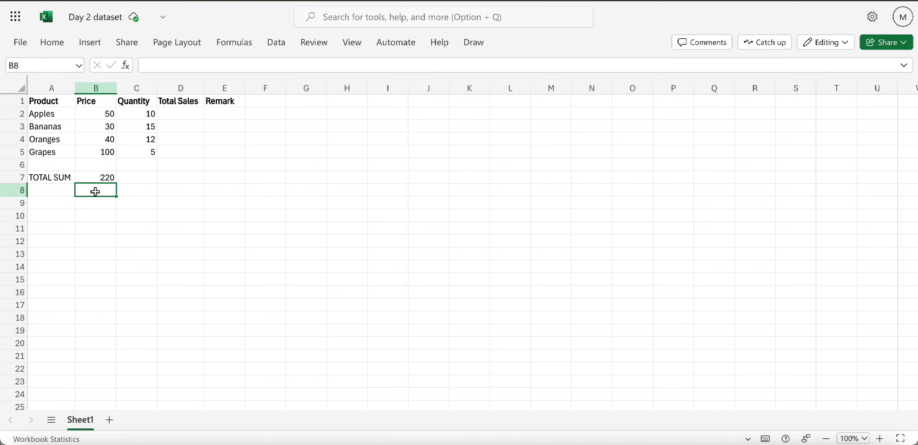
double_click(95, 192)
double_click(93, 188)
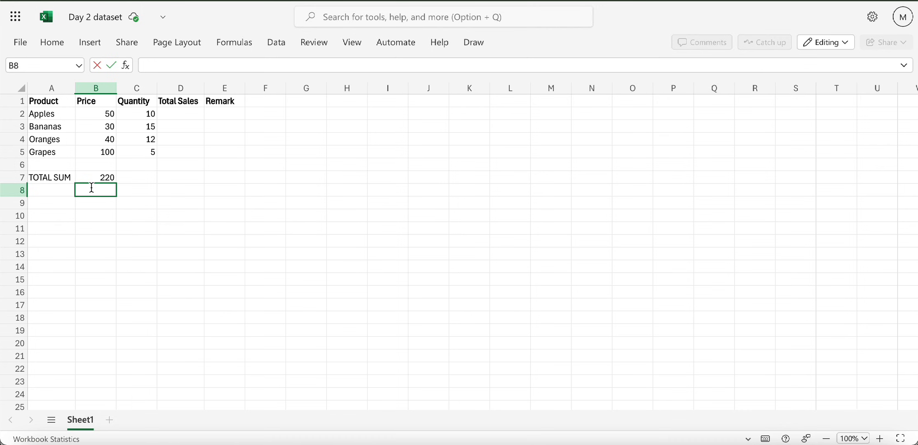
text(=)
click(99, 87)
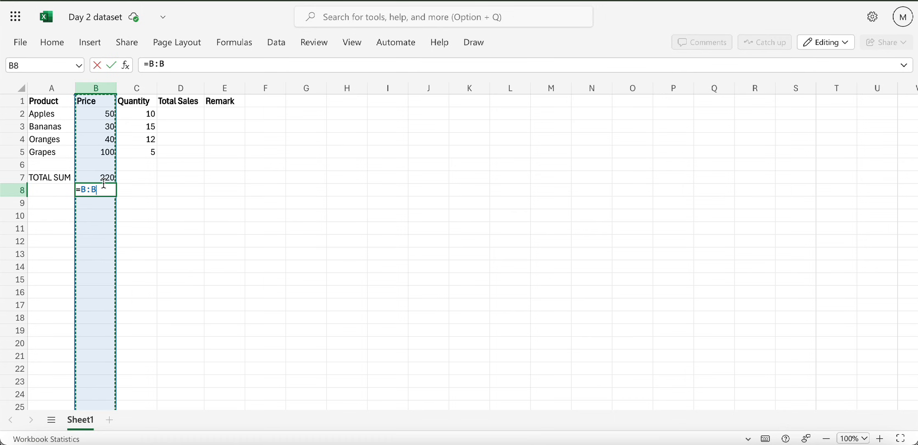
click(98, 152)
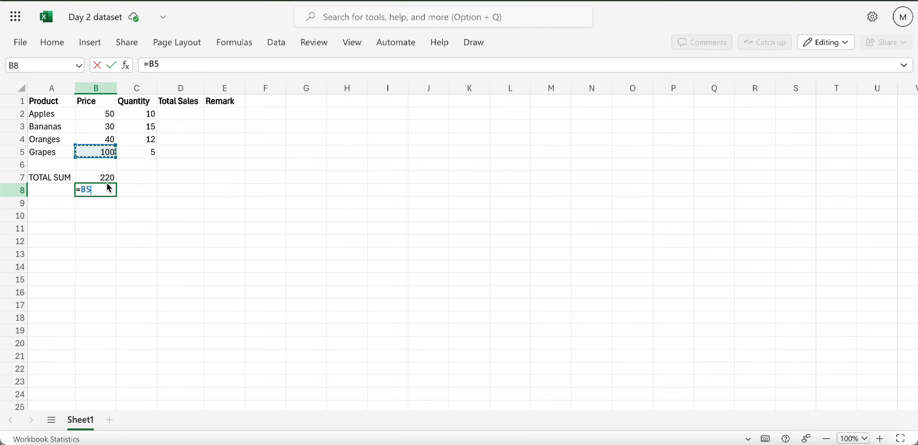
text(-)
key(BackSpace)
key(BackSpace)
key(BackSpace)
text(-)
click(108, 139)
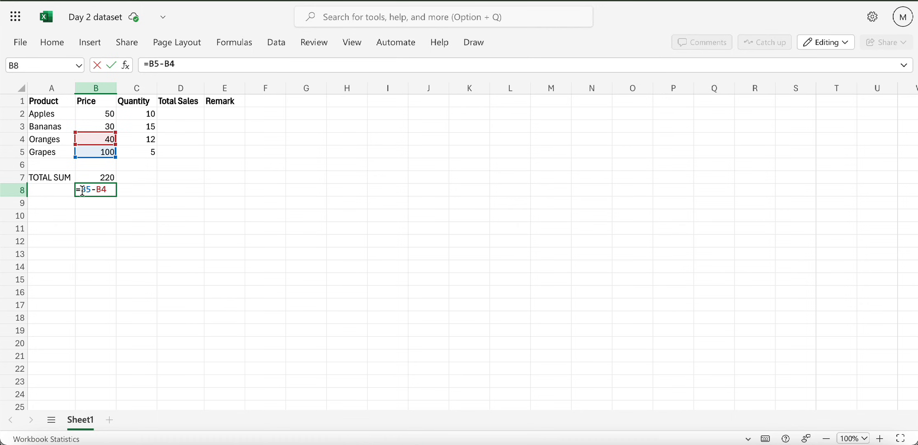
Enclose the subtraction in cell B8 in parentheses as =(B5-B4) and commit the formula.
click(82, 190)
text(()
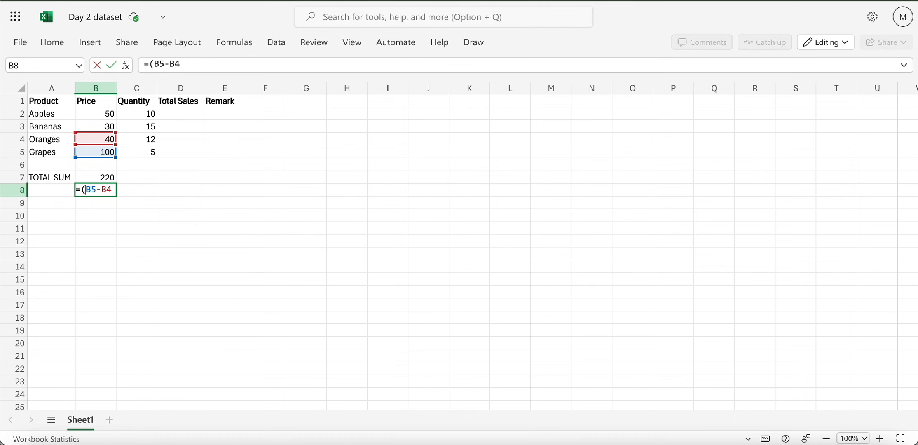
click(112, 190)
text())
key(Return)
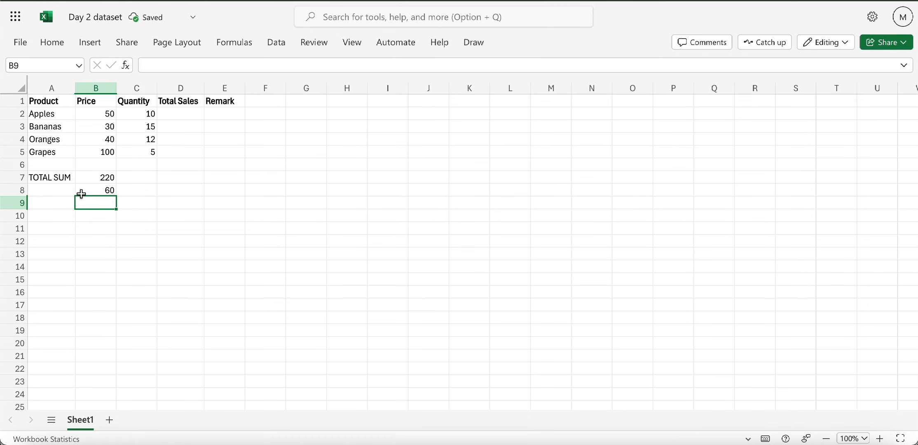
Clear the subtraction formula from cell B8.
click(104, 190)
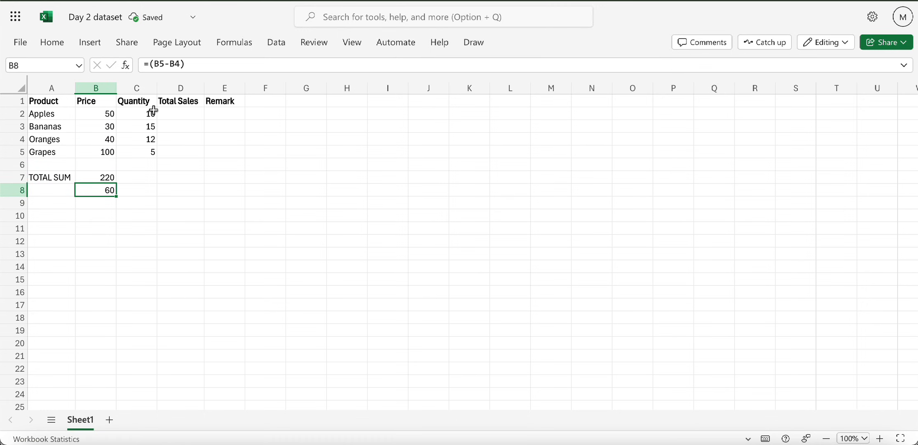
mouse_move(177, 64)
double_click(108, 191)
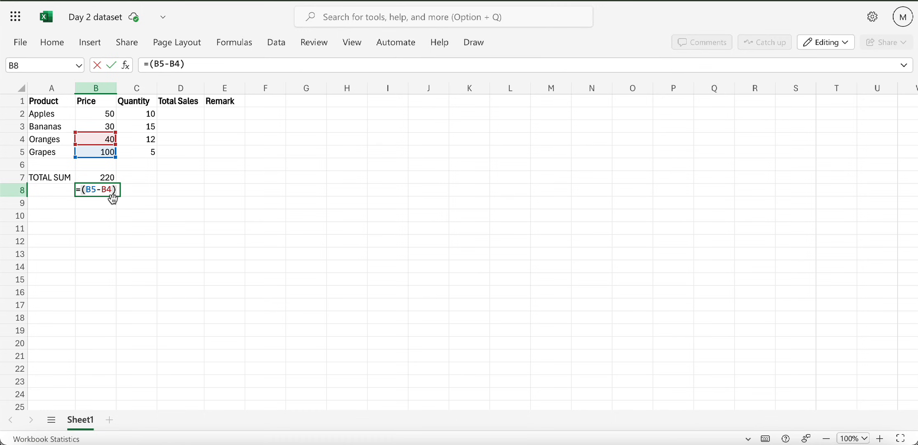
key(BackSpace)
key(BackSpace)
key(BackSpace)
key(BackSpace)
key(BackSpace)
key(BackSpace)
key(BackSpace)
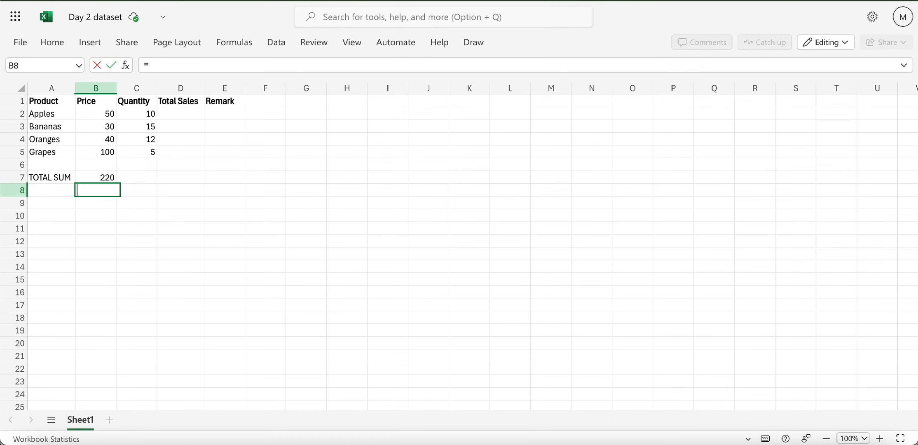
key(BackSpace)
Enter the label AVERAGE in cell A8, below TOTAL SUM.
click(41, 190)
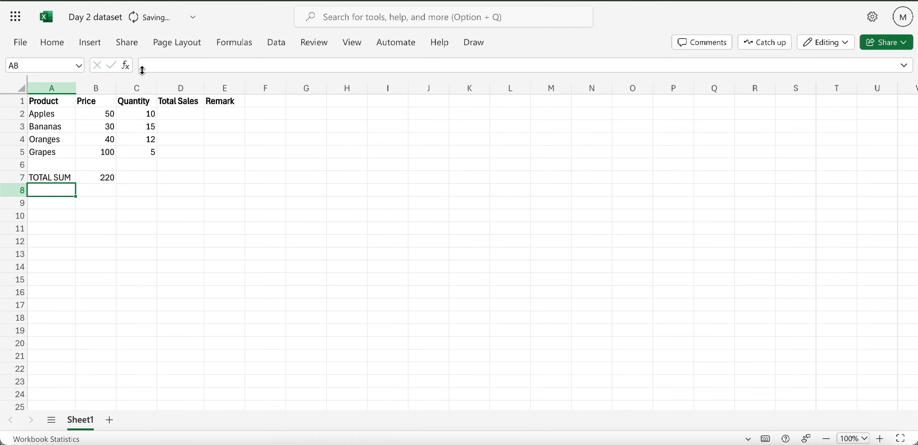
double_click(43, 192)
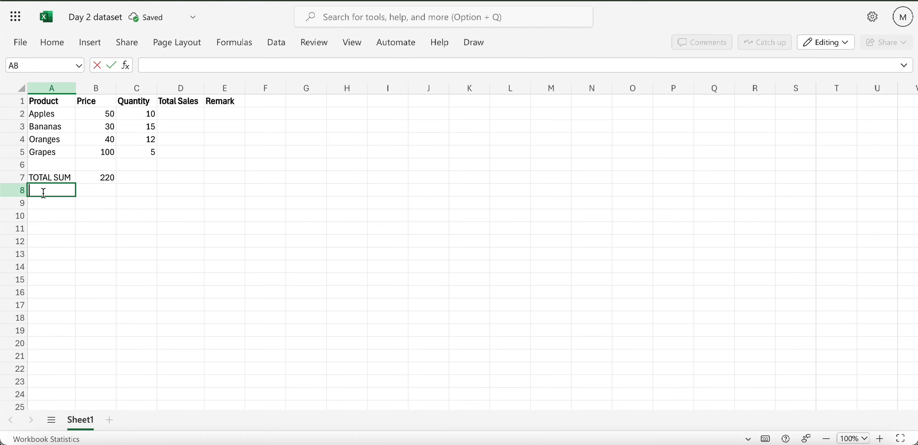
text(AVERA)
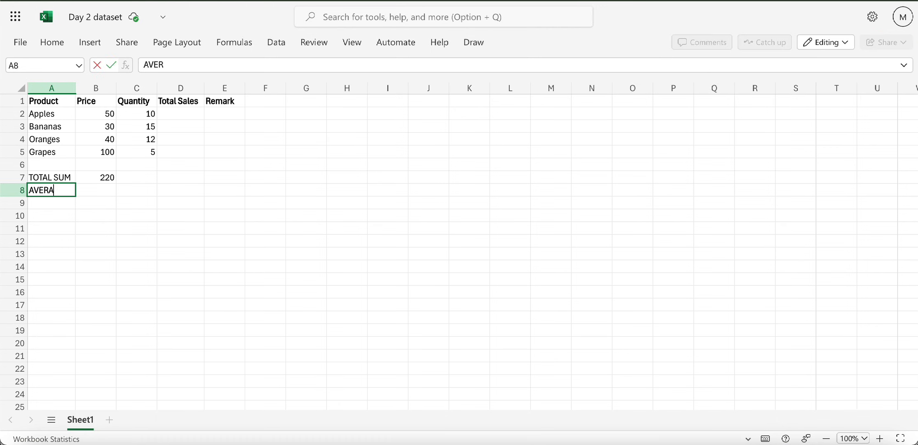
text(GE)
Calculate the average of the product prices in cell B8 with =AVERAGE(B2:B5).
click(102, 191)
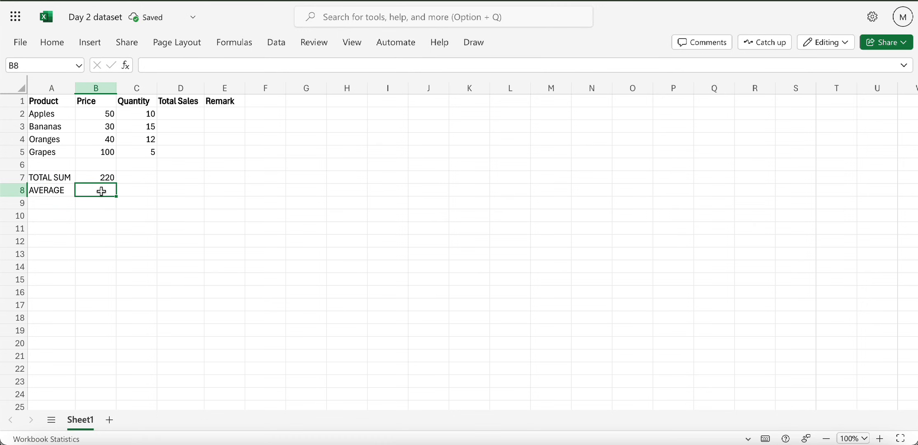
double_click(101, 191)
text(=)
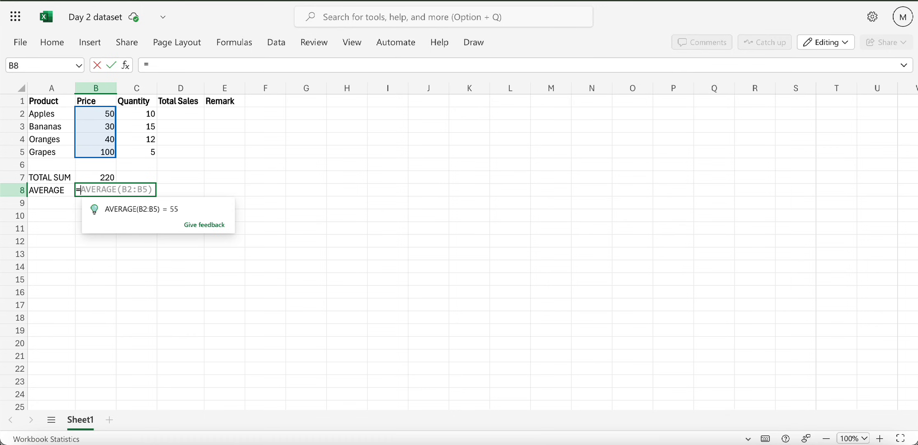
text(AVERAGE)
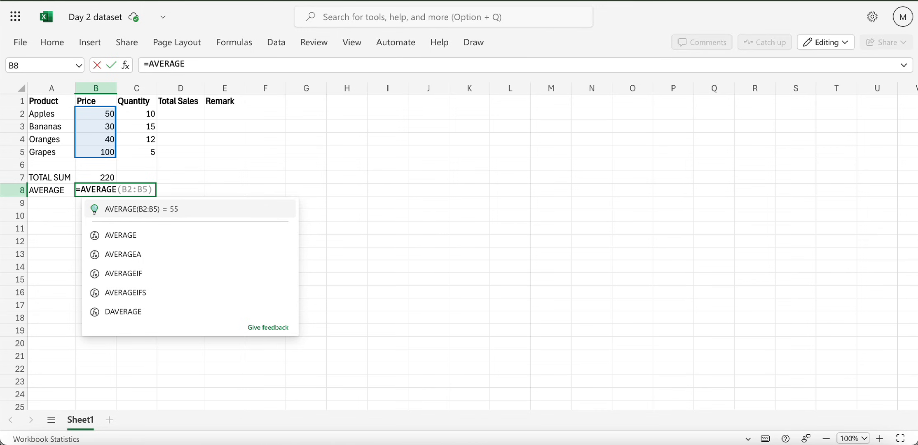
text(()
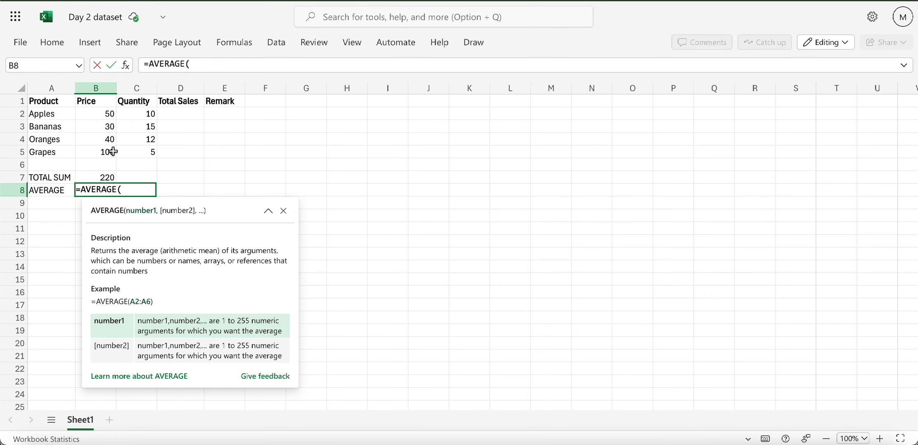
text(B2)
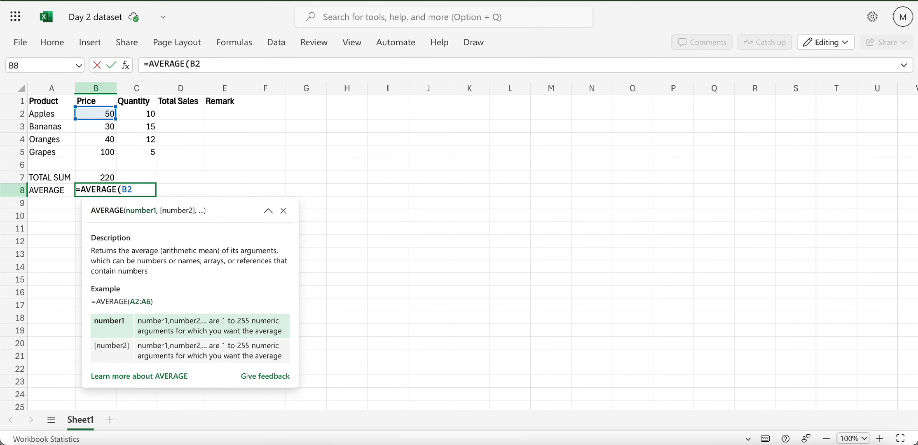
text(:B)
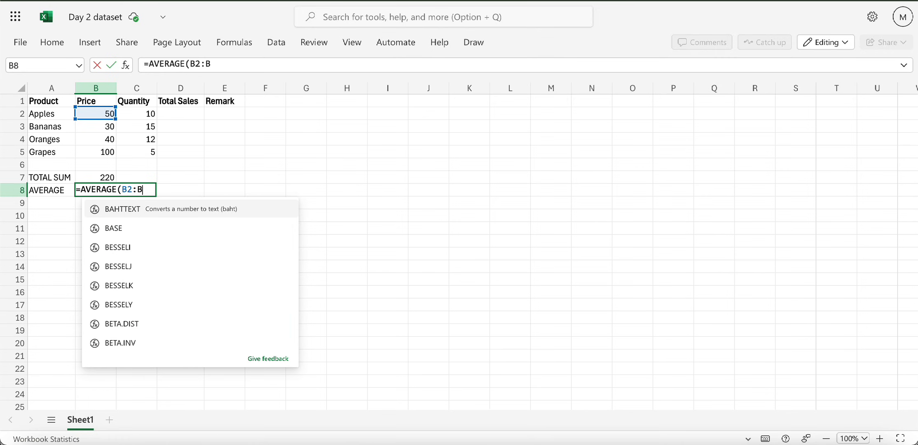
text(5))
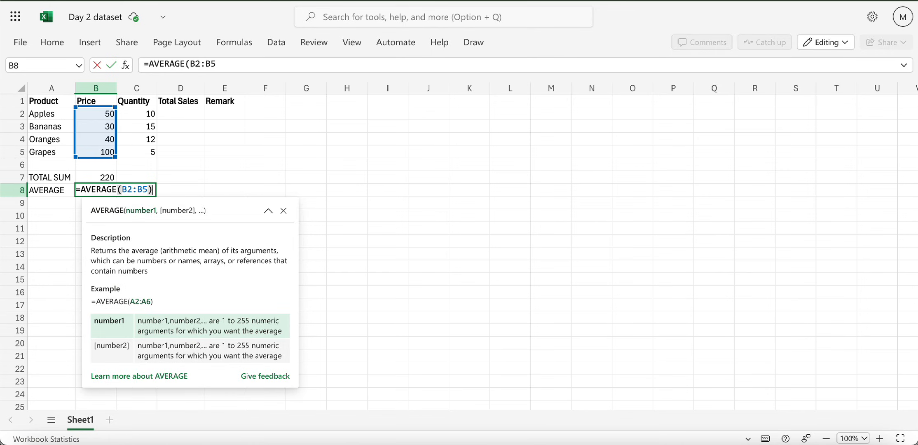
key(Return)
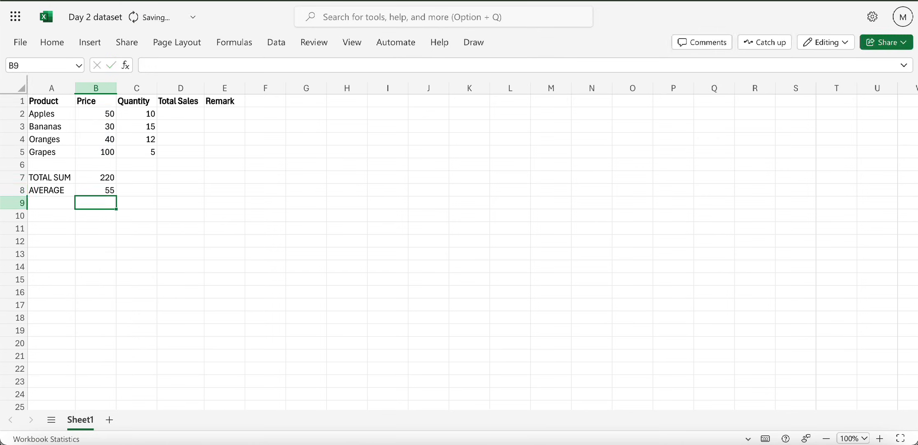
click(112, 190)
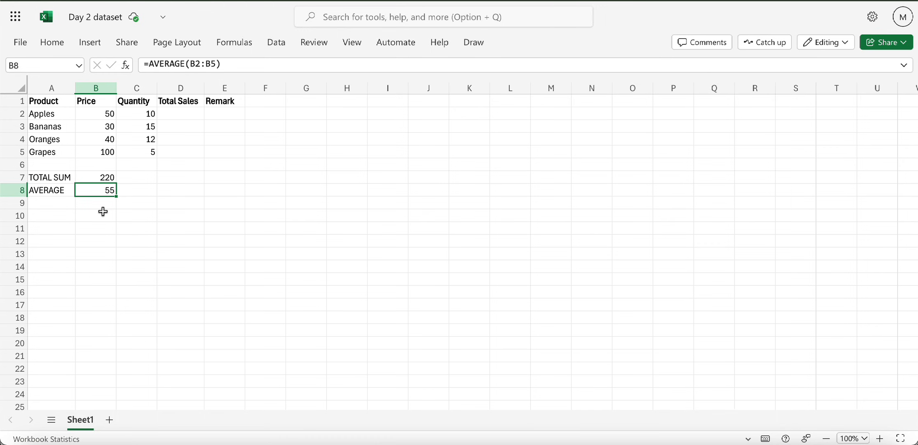
key(Up)
key(Up)
key(Up)
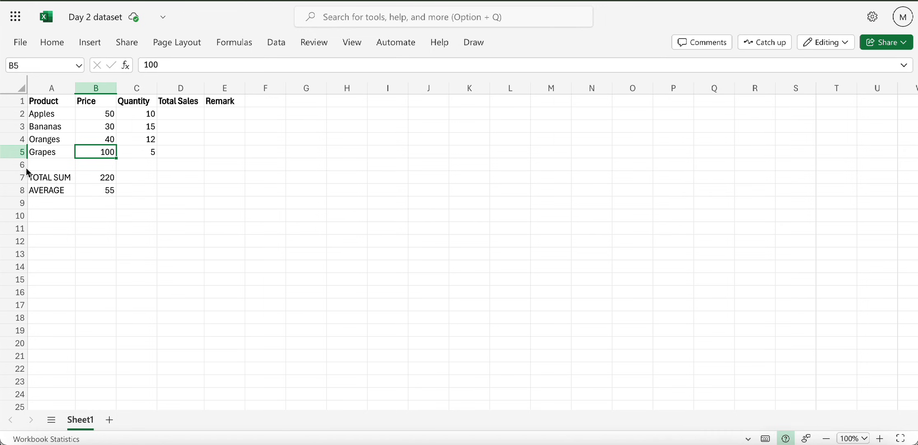
Make the TOTAL SUM and AVERAGE labels in cells A7 and A8 bold.
click(56, 175)
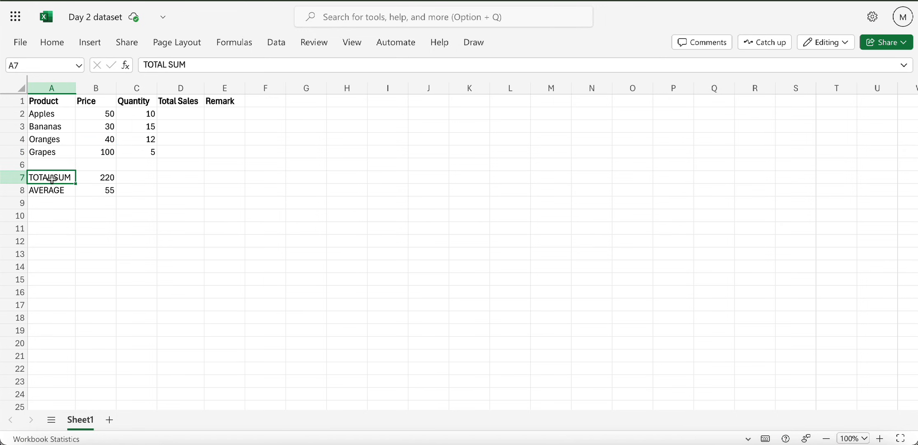
click(48, 45)
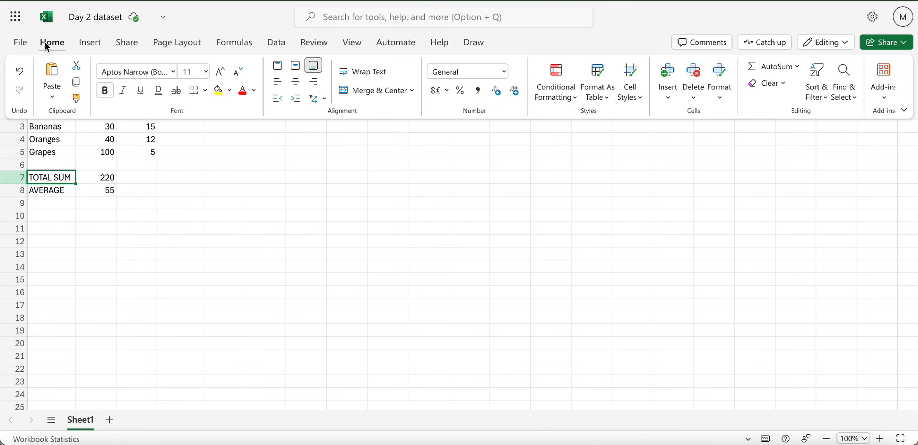
click(106, 94)
click(53, 190)
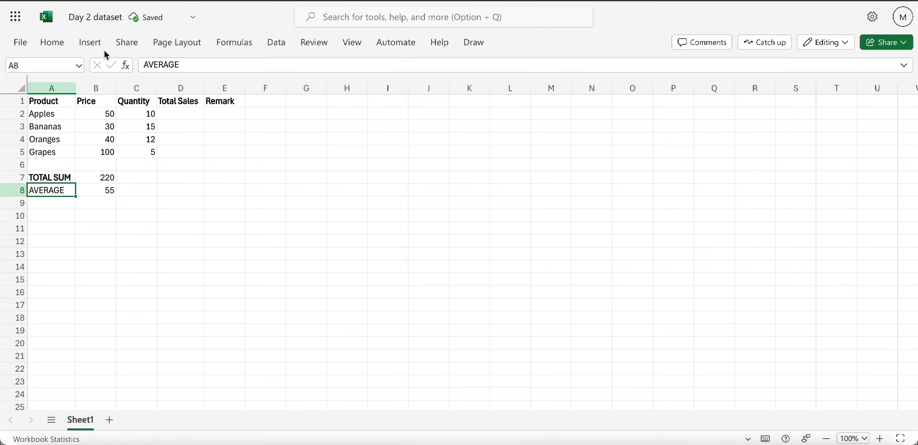
click(61, 45)
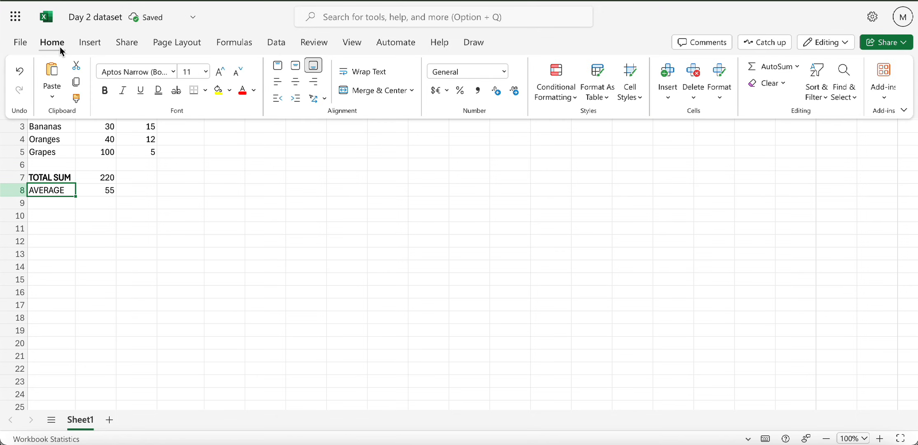
click(109, 94)
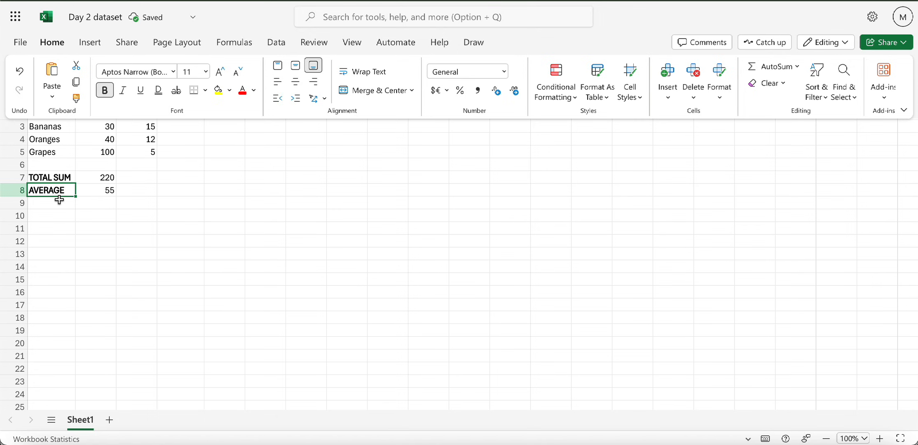
click(243, 278)
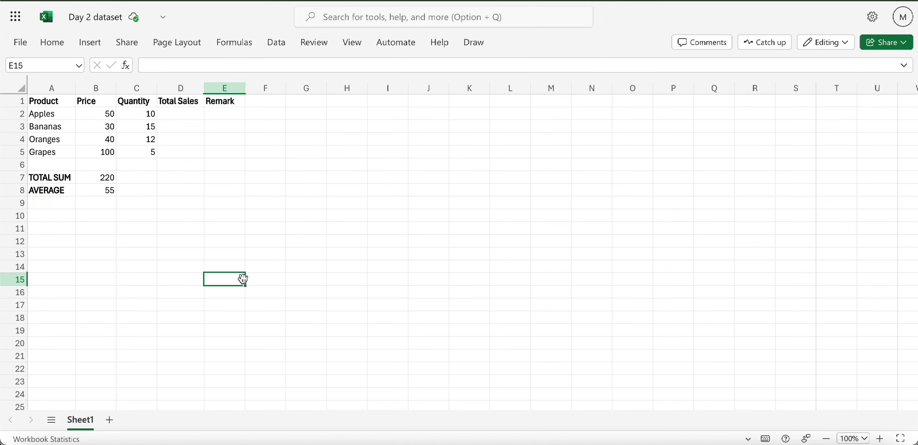
Enter the label COUNT in cell A9 and make it bold.
click(113, 191)
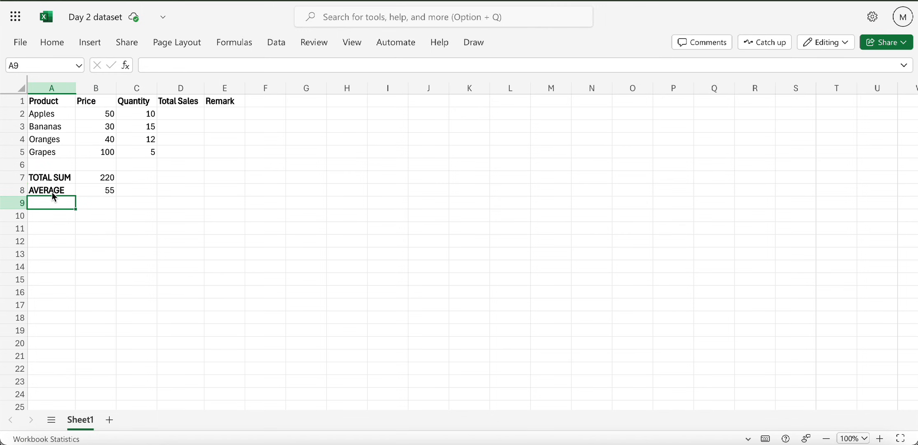
double_click(35, 204)
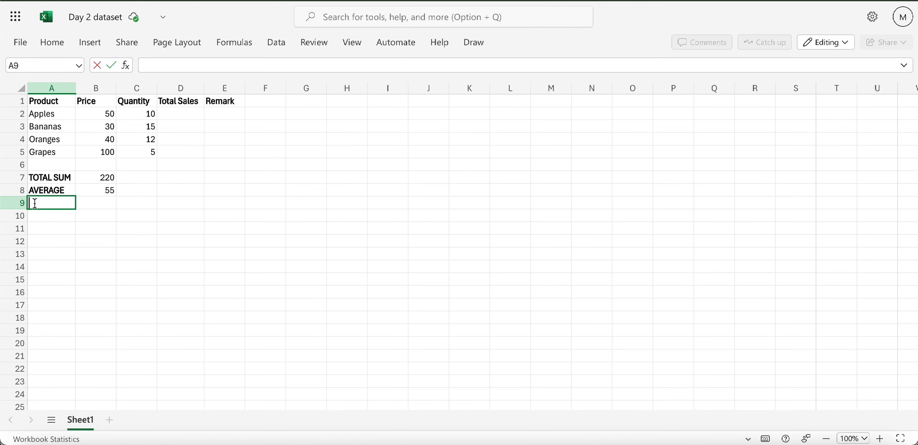
text(COUNT)
key(ctrl+Return)
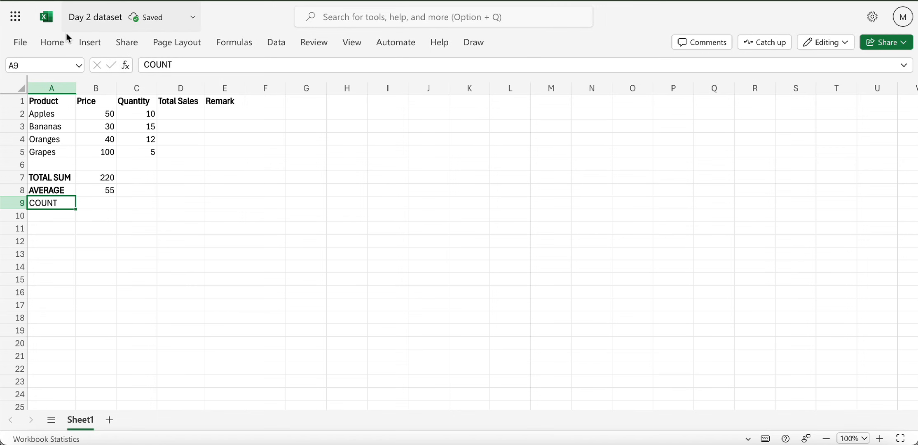
click(52, 42)
click(105, 91)
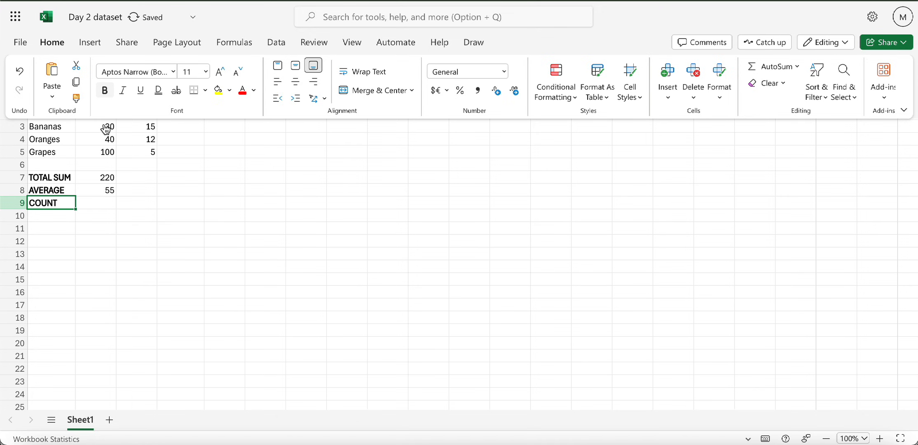
Count the numeric entries of the Price column in cell B9 with =COUNT(B1:B5).
click(99, 202)
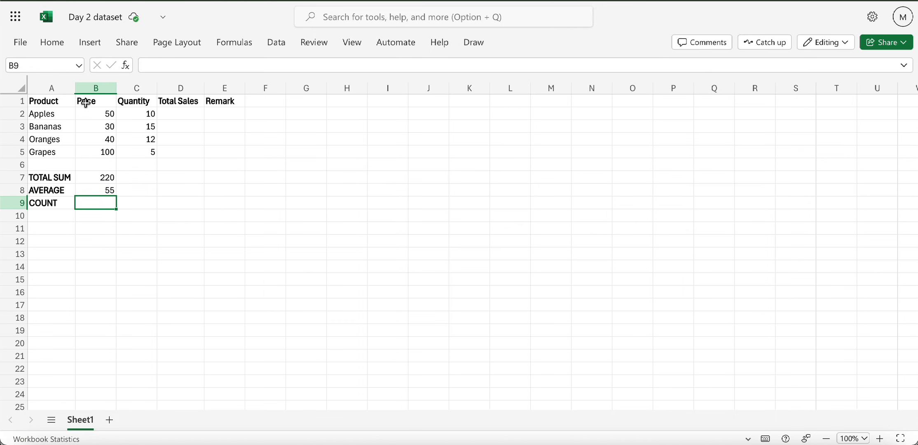
double_click(87, 203)
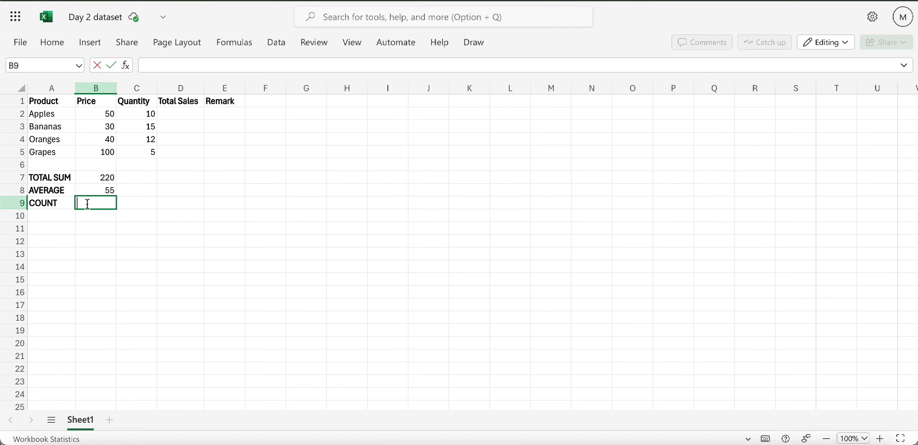
text(=CO)
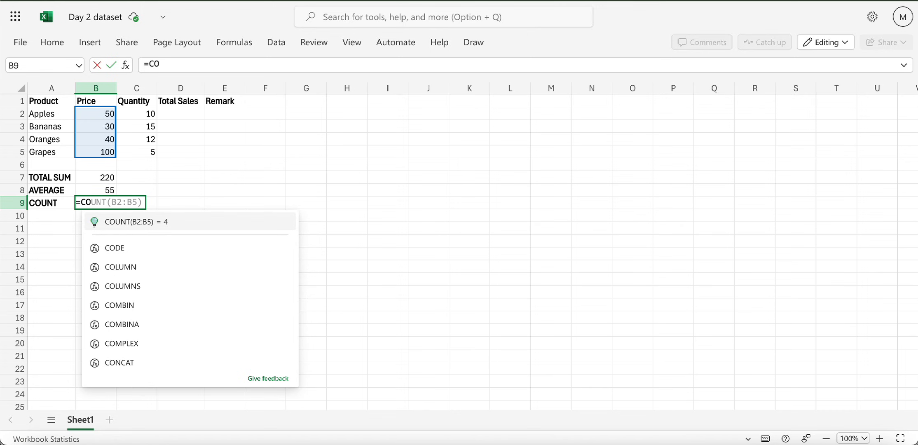
text(UN)
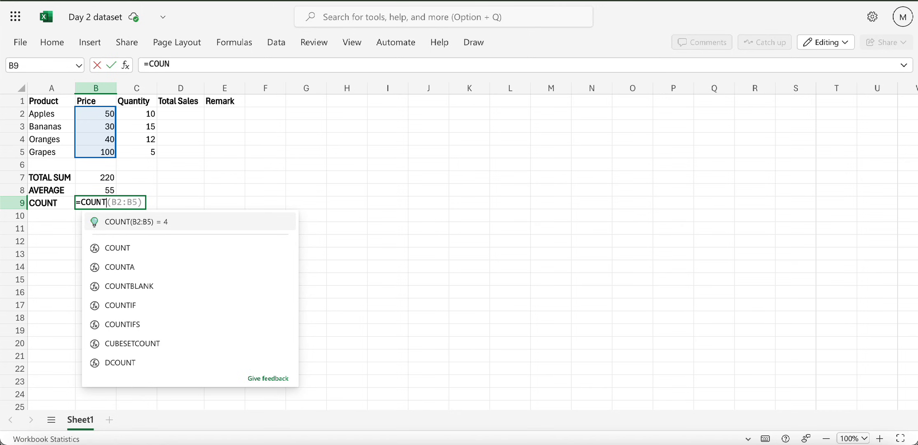
text(T()
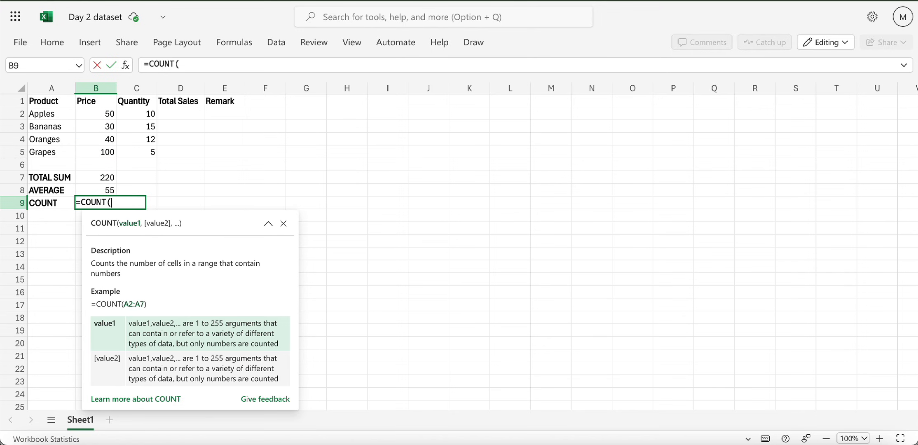
text(B1)
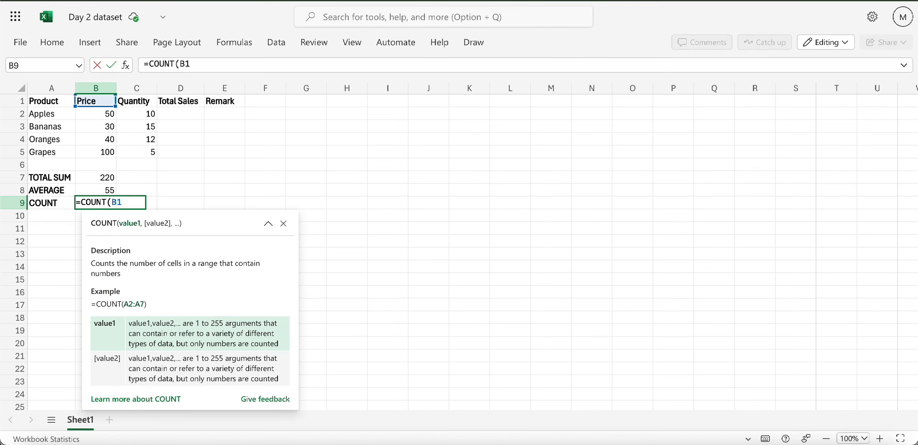
text(:B5)
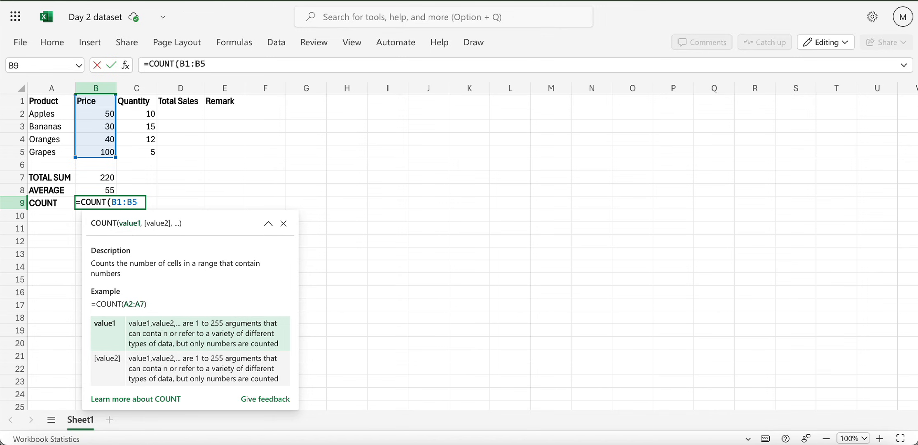
text())
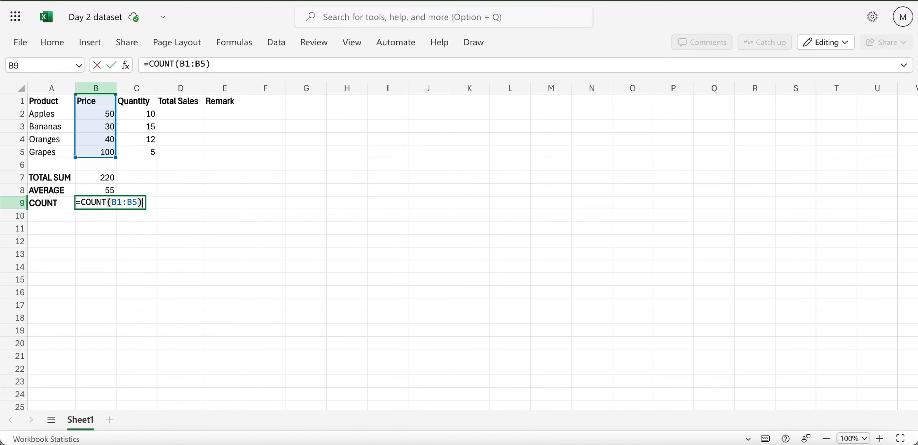
key(Return)
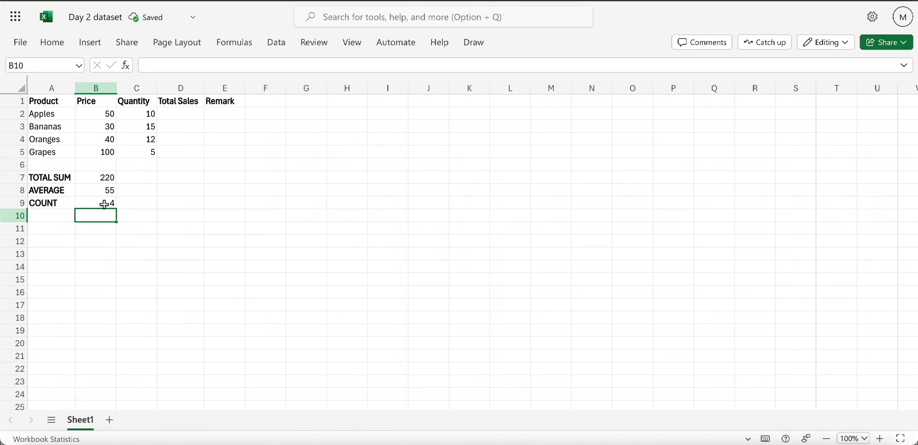
Enter the label IF FUNCTION in cell A10 below the COUNT label.
click(105, 204)
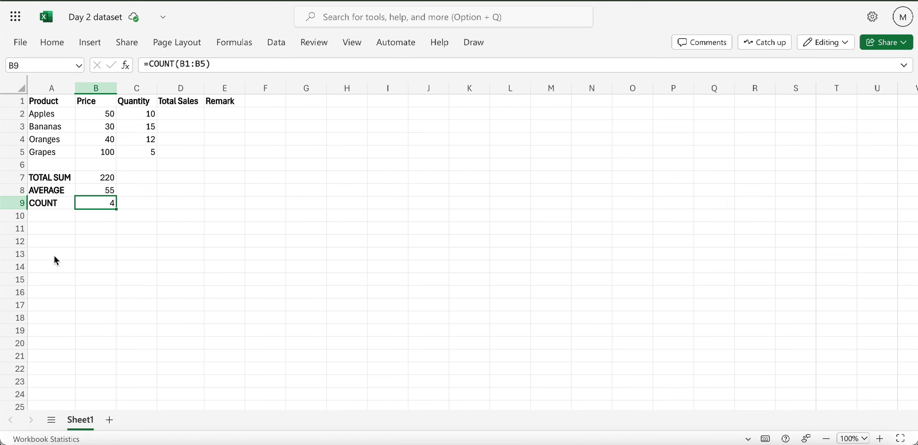
click(40, 215)
text(IF)
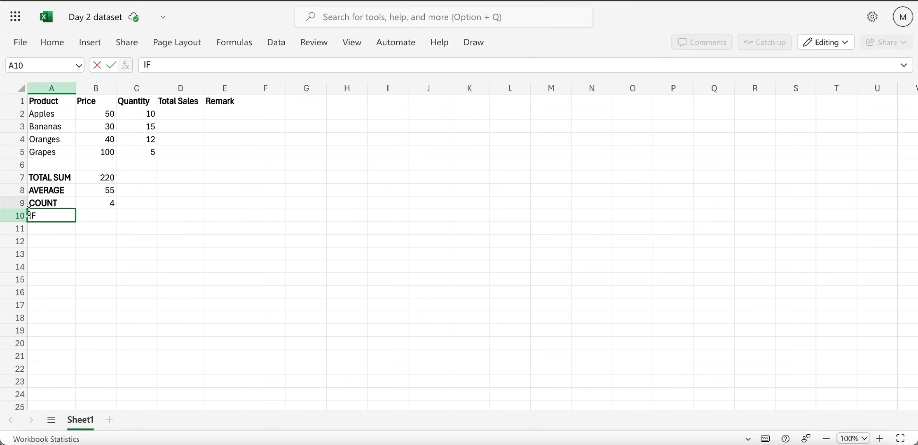
drag(39, 218, 18, 219)
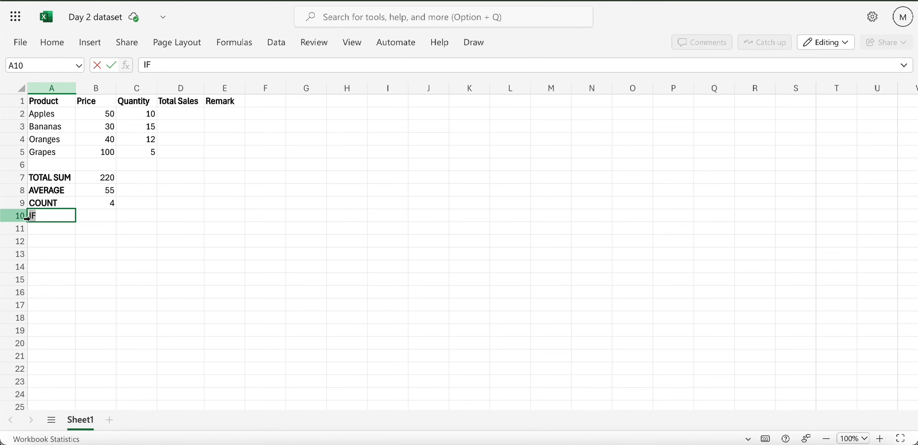
click(47, 218)
text(FU)
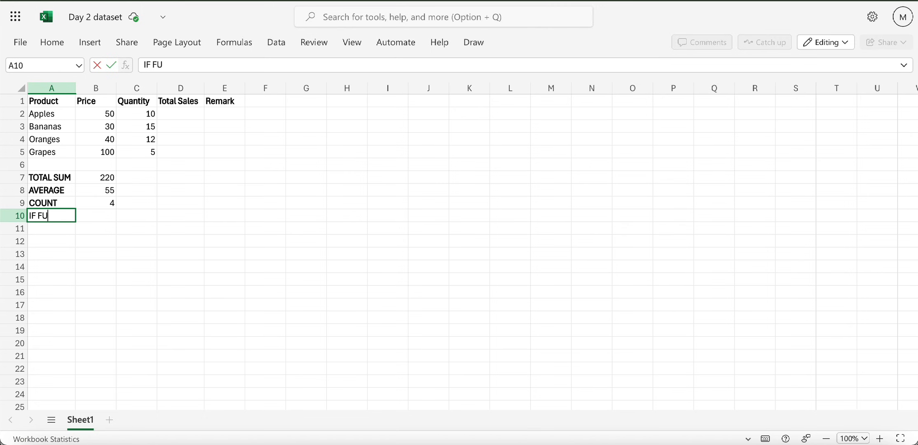
text(NCTION)
Fit the width of column A to its contents and make the IF FUNCTION label in A10 bold.
double_click(75, 88)
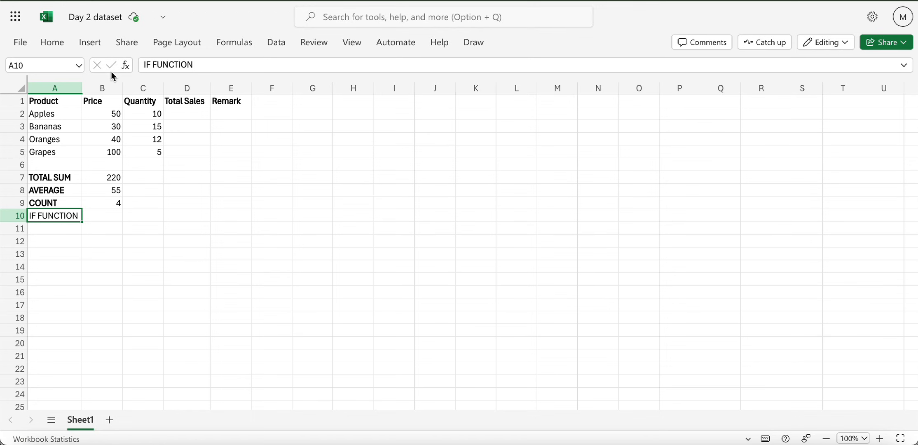
click(53, 43)
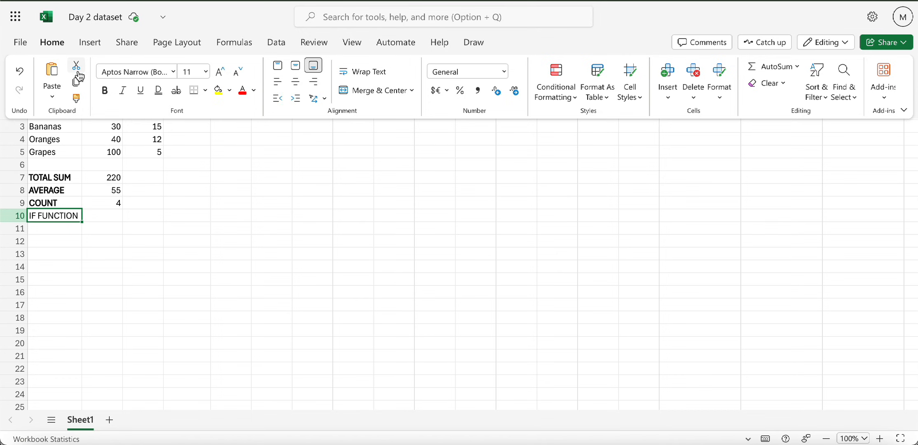
click(105, 91)
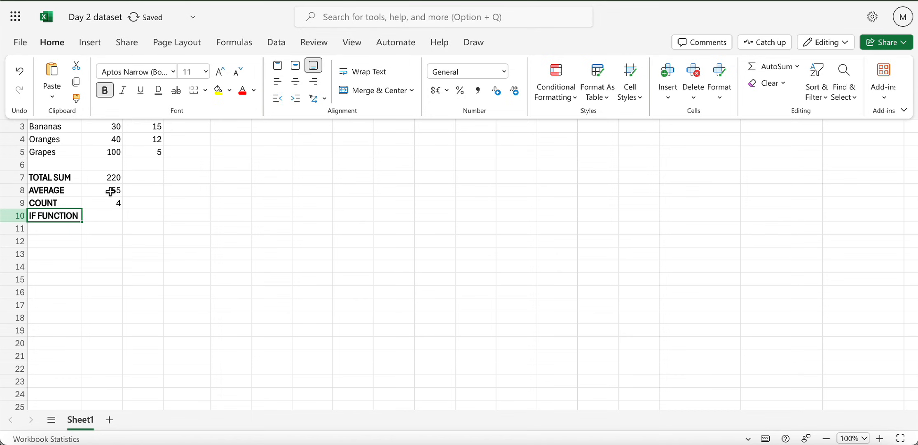
Enter an IF formula in cell B10 that tests B2<12 and returns "PASS" if true and "FAIL" if false.
click(108, 216)
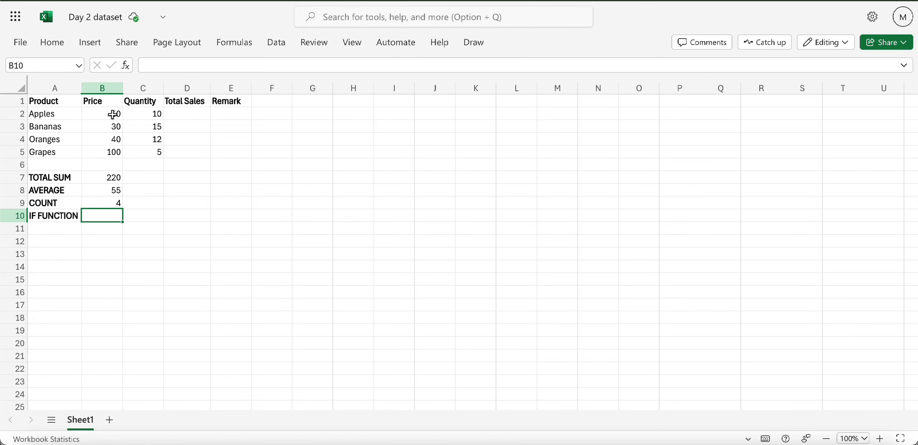
double_click(97, 217)
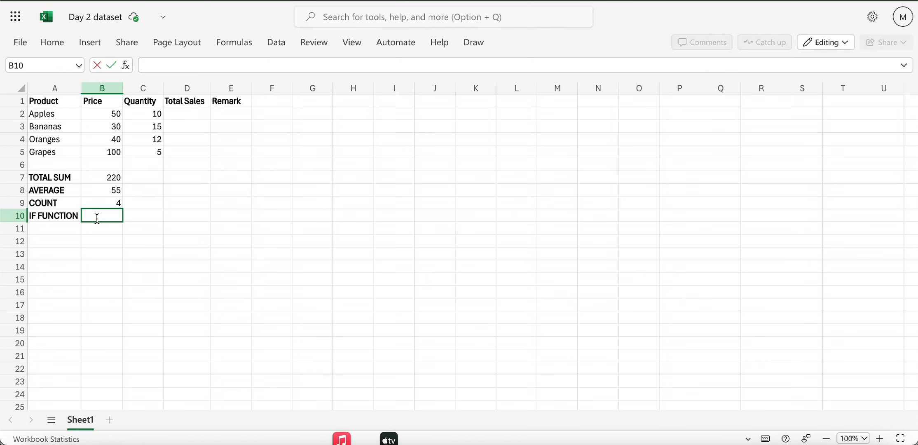
text(IF)
key(BackSpace)
key(BackSpace)
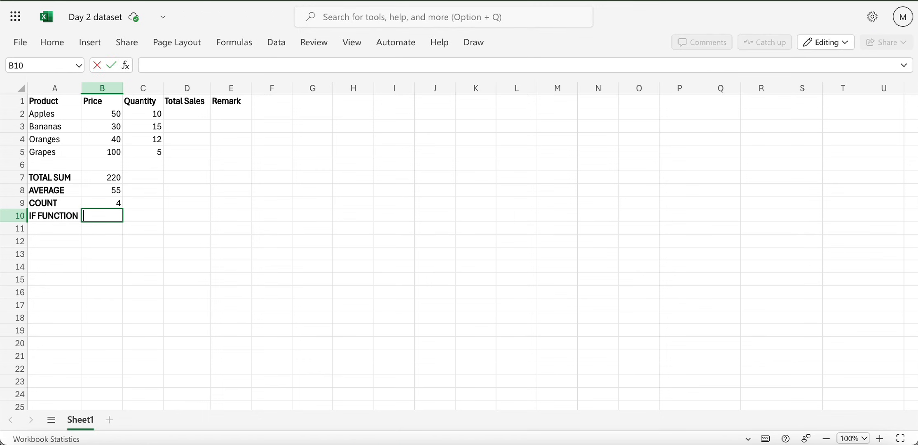
text(=IF)
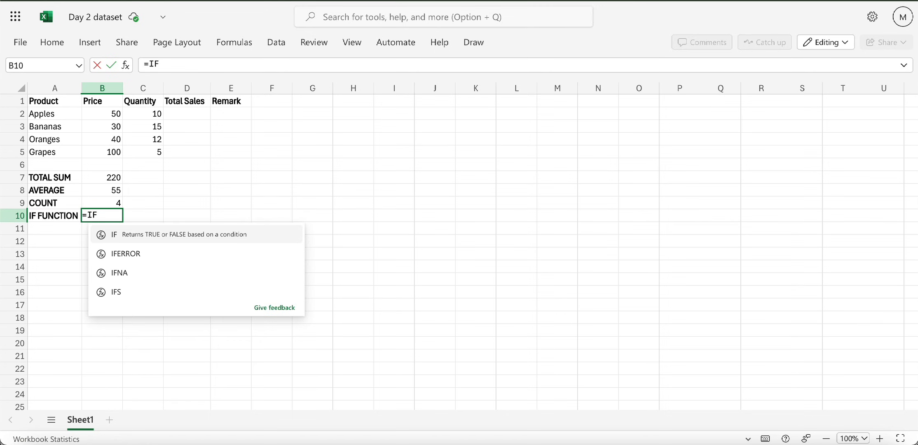
click(138, 240)
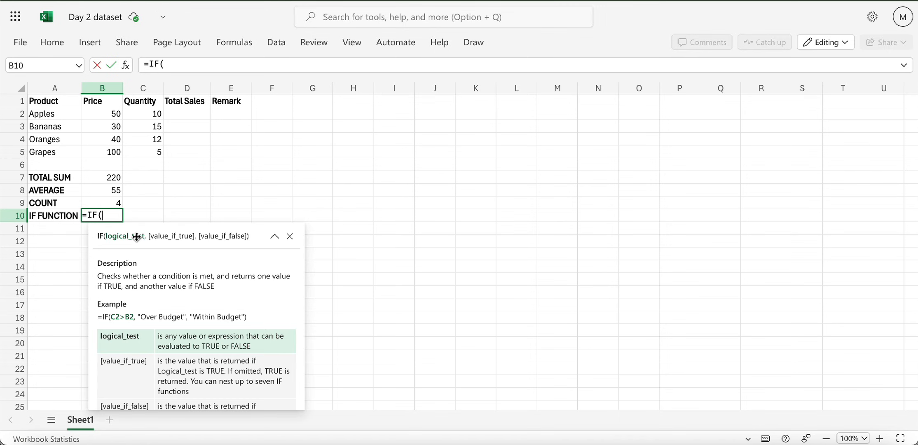
text(B)
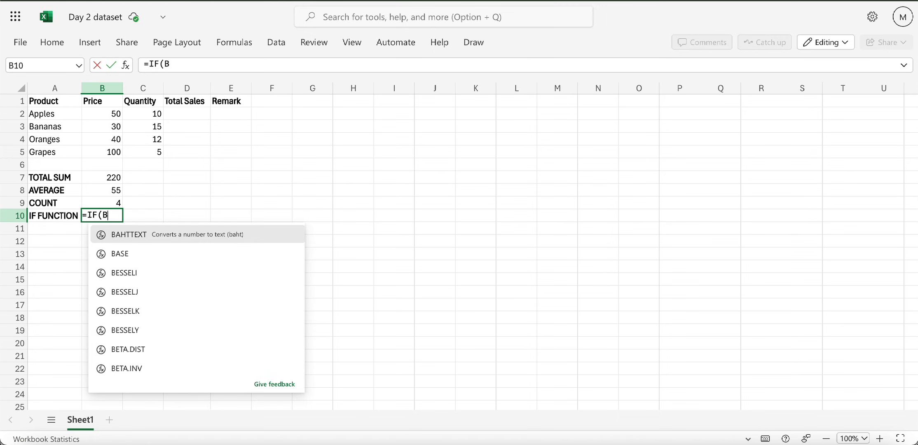
text(2)
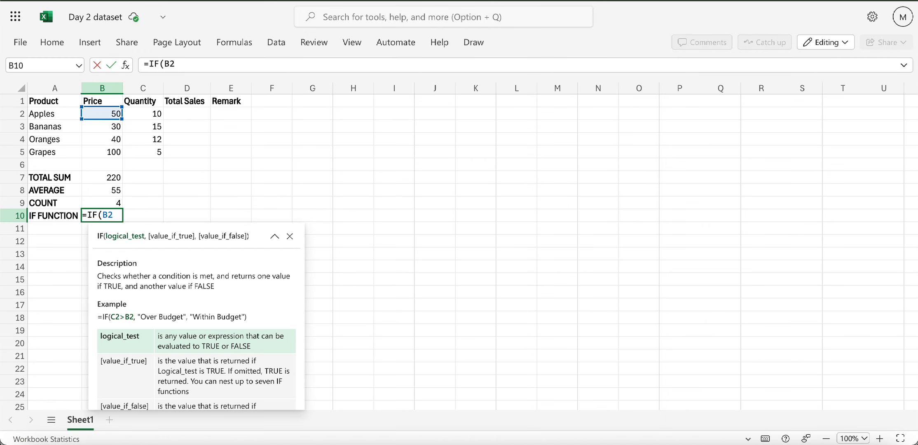
text(<12, ")
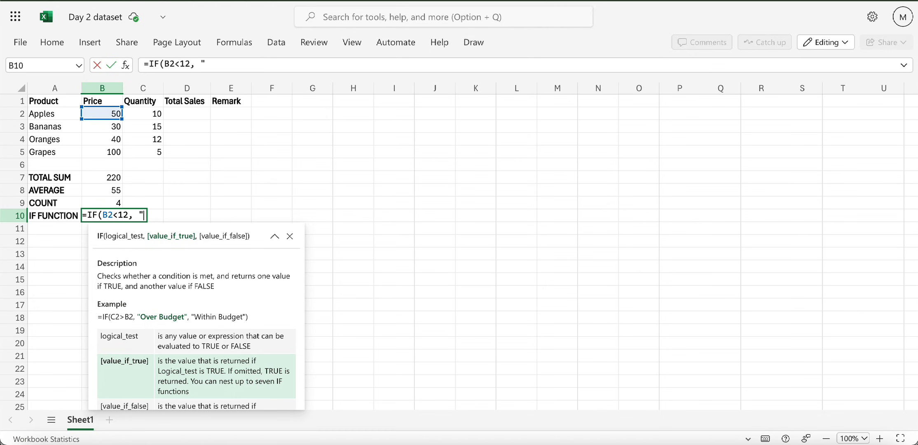
text(PASS")
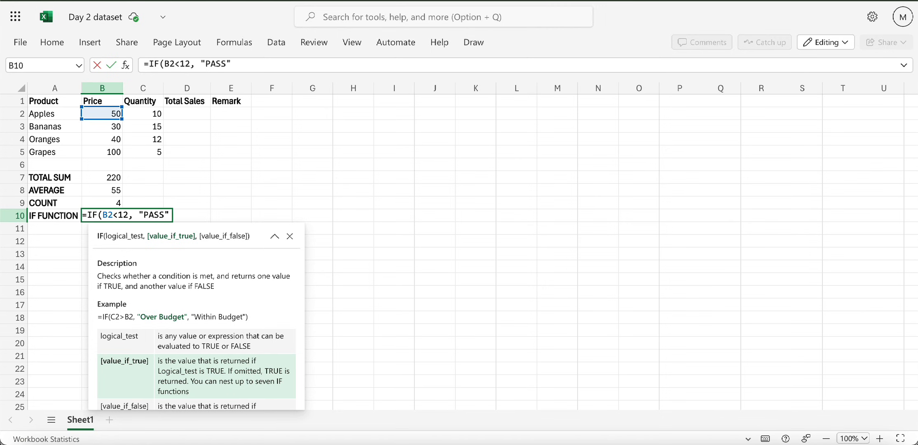
text( , ")
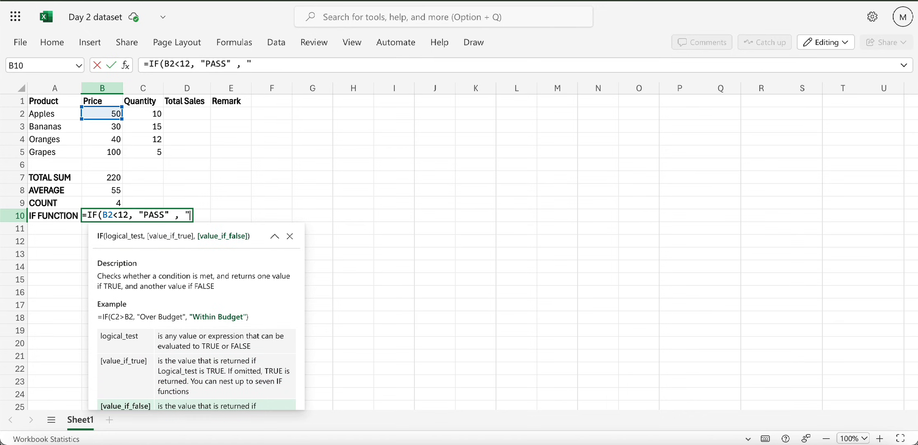
text(FAIL"))
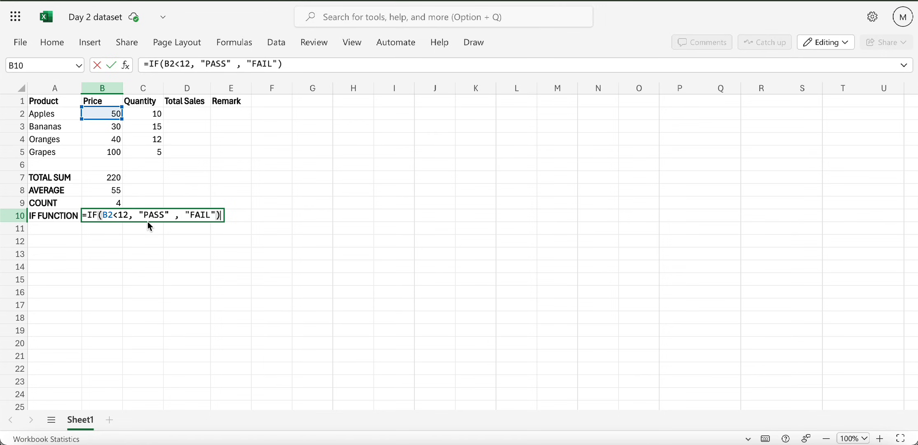
mouse_move(165, 218)
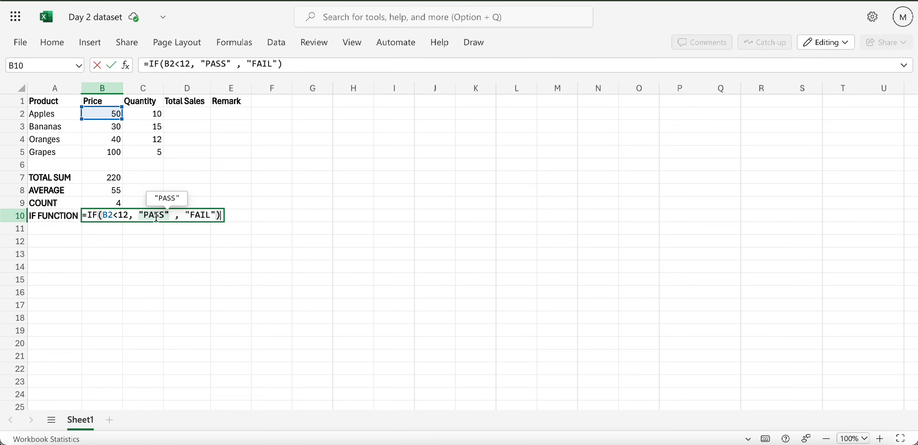
mouse_move(117, 221)
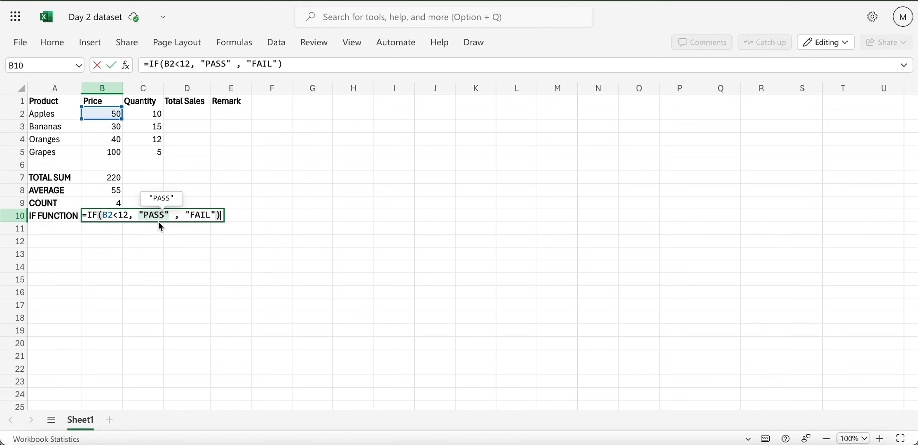
mouse_move(201, 217)
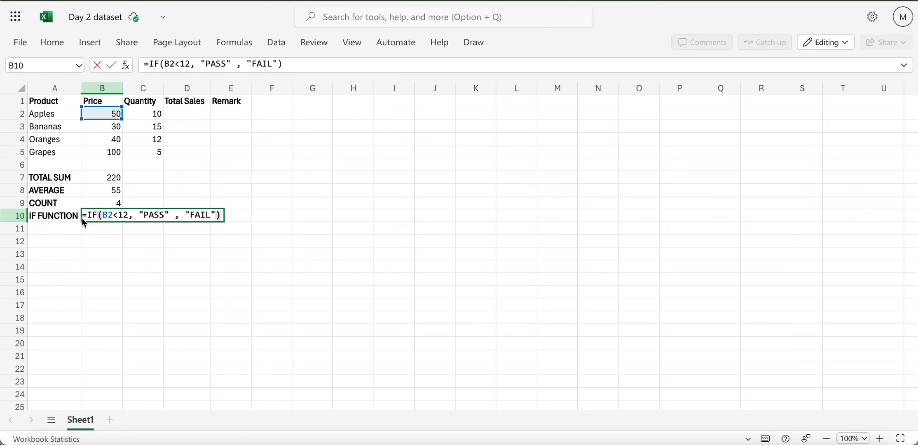
mouse_move(84, 220)
key(Return)
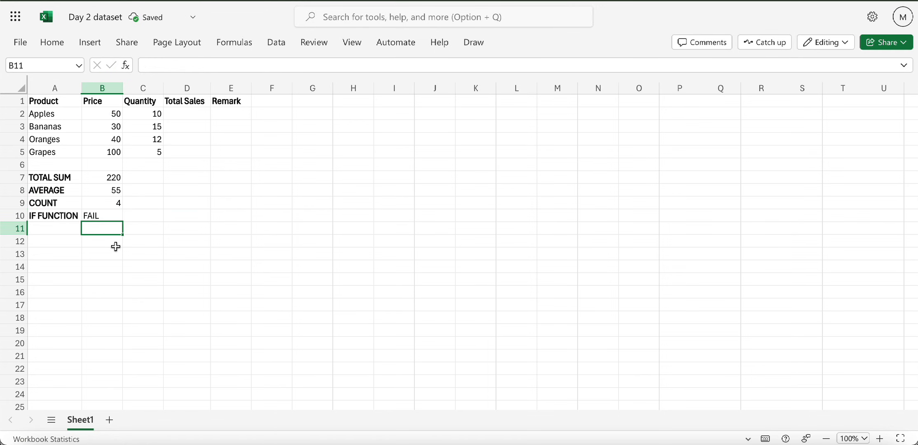
Change the value-if-true text of the IF formula in cell B10 to "LESS THAN".
click(97, 214)
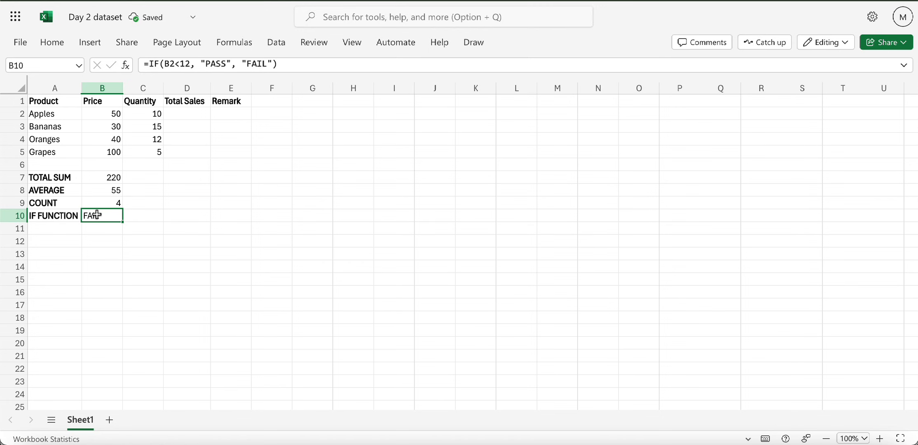
double_click(96, 214)
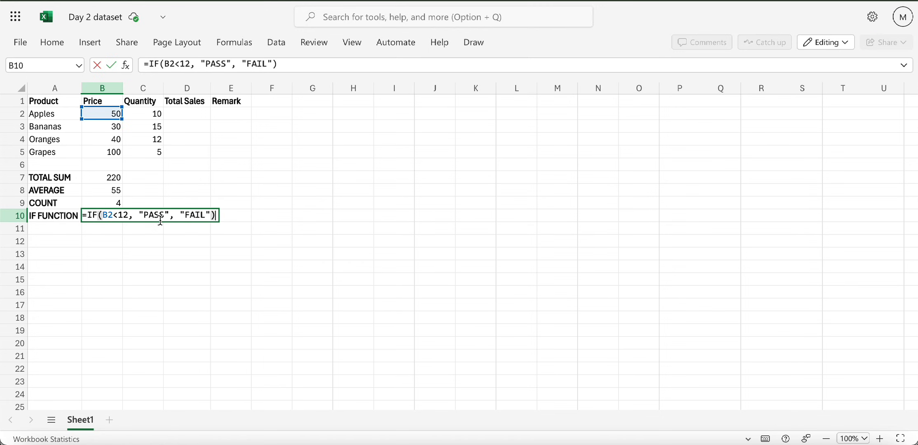
click(160, 218)
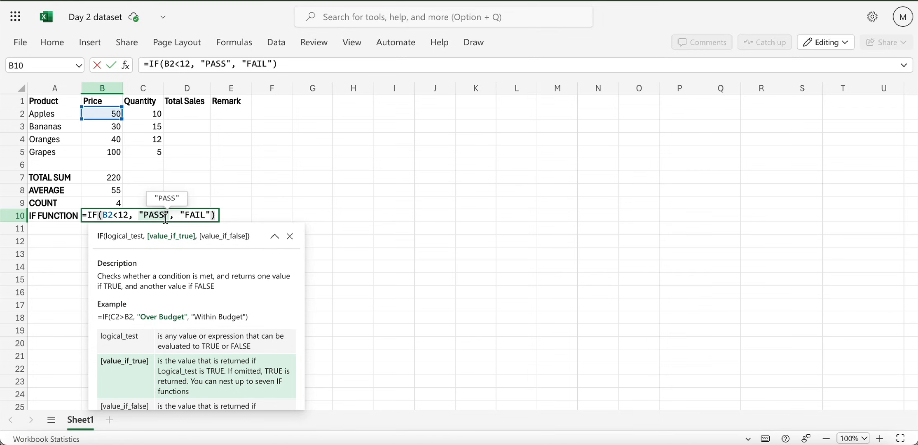
key(BackSpace)
key(BackSpace)
key(BackSpace)
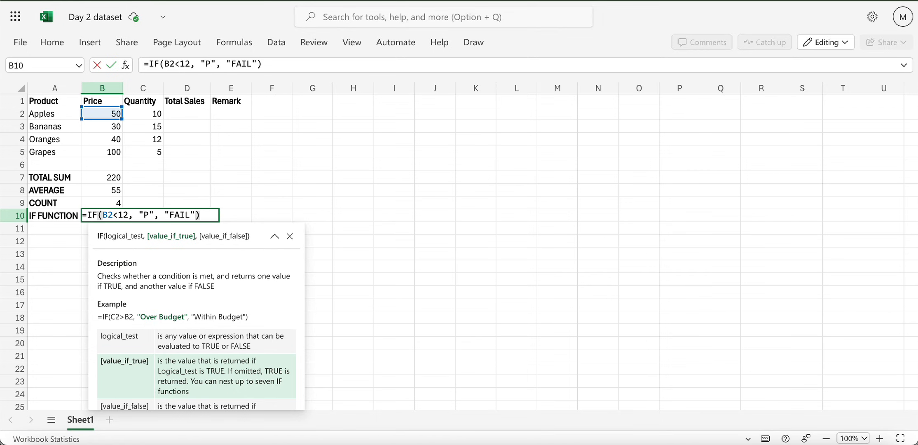
key(BackSpace)
text(LESS T)
text(HAN)
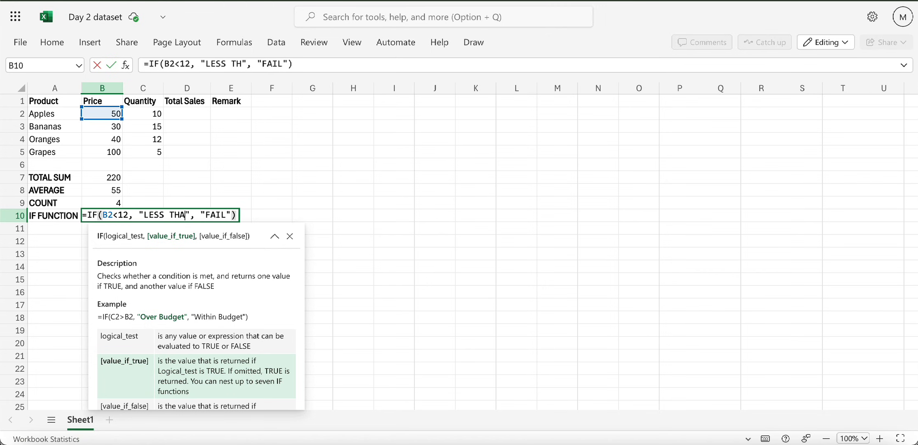
Change the value-if-false text of the IF formula in cell B10 to "GREATER THAN" and commit the formula.
click(230, 215)
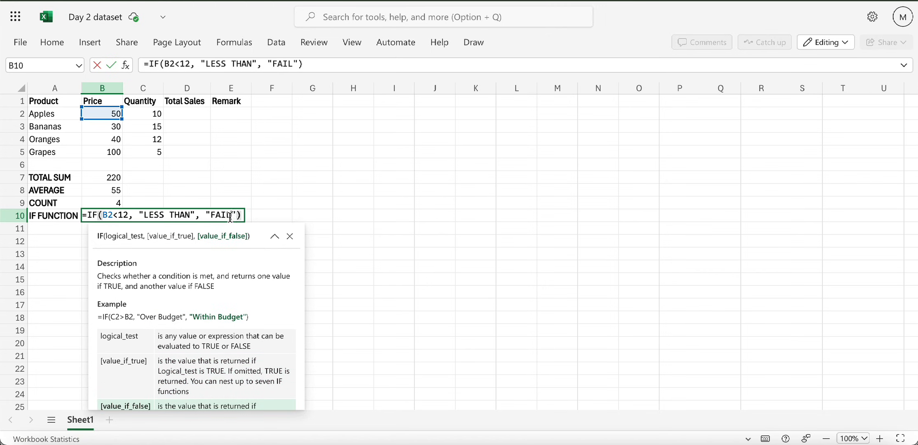
key(BackSpace)
key(BackSpace)
key(BackSpace)
key(BackSpace)
text(GREATER)
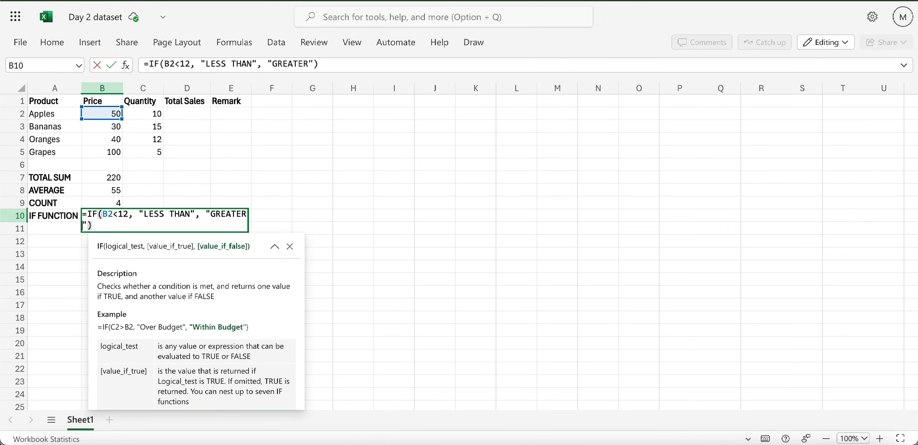
text( THAN)
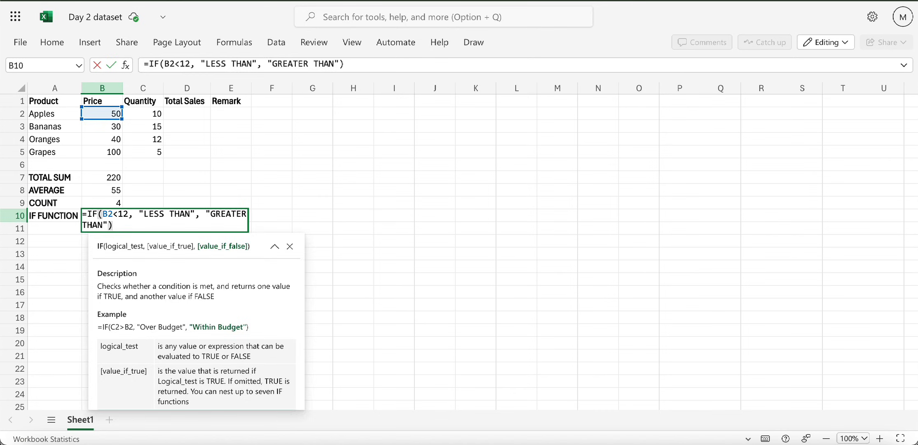
key(Return)
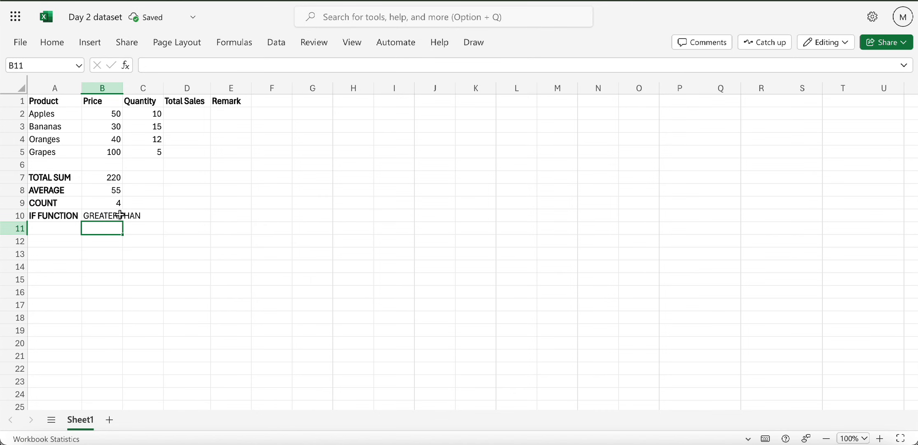
Review the IF formula in cell B10 and leave it as entered.
click(120, 215)
double_click(120, 214)
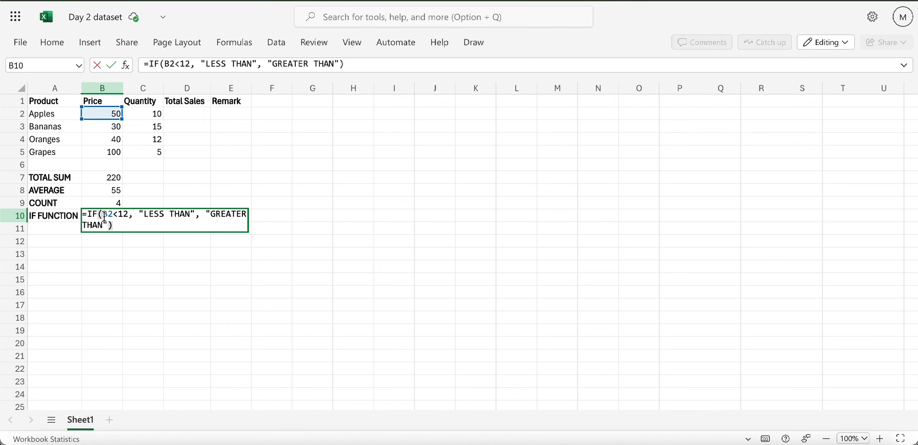
key(Return)
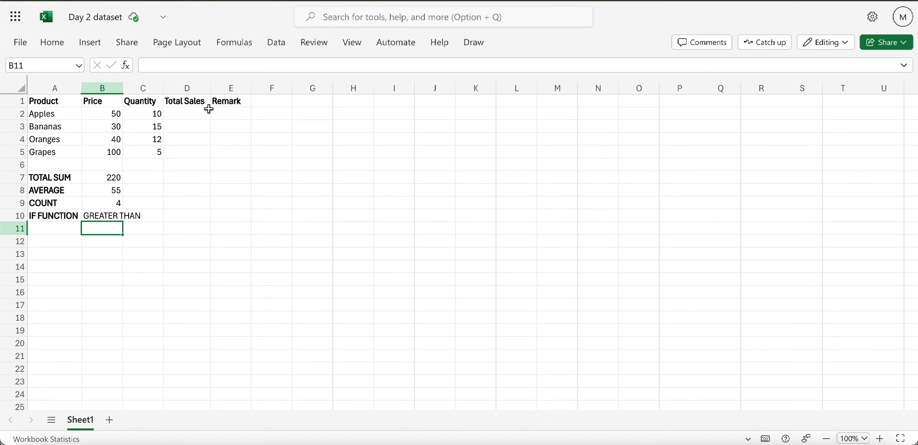
Enter the formula =50*10 in cell D2 to calculate the total sales for Apples.
double_click(179, 114)
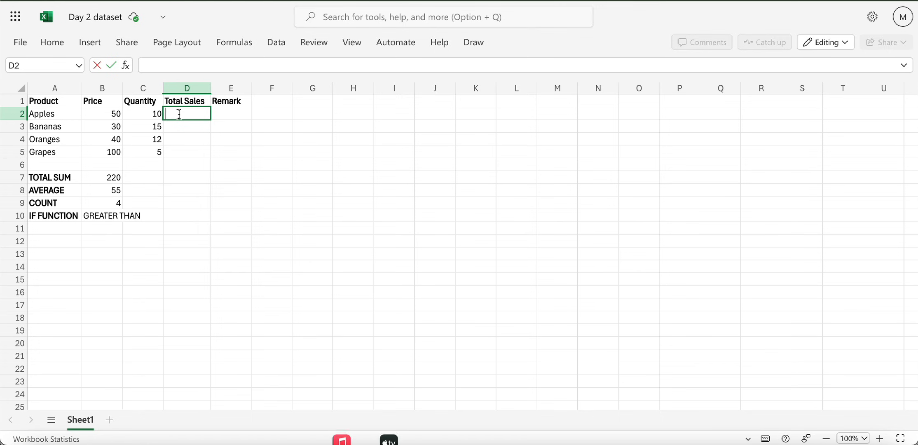
text(=50)
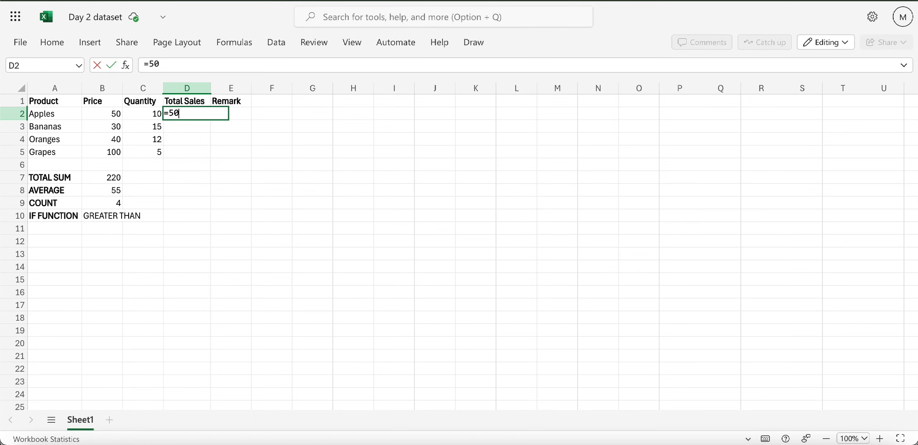
text(*1)
text(0)
key(Return)
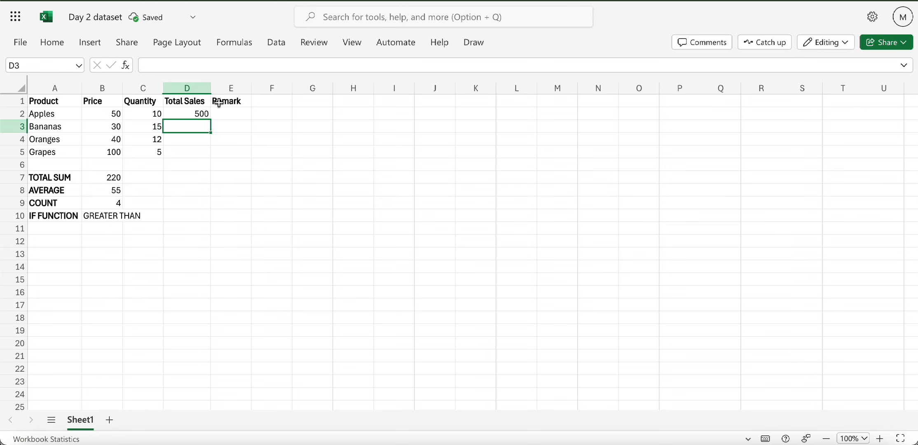
Replace the fixed numbers in cell D2's formula with cell references so that it reads =(B2*C2).
double_click(199, 115)
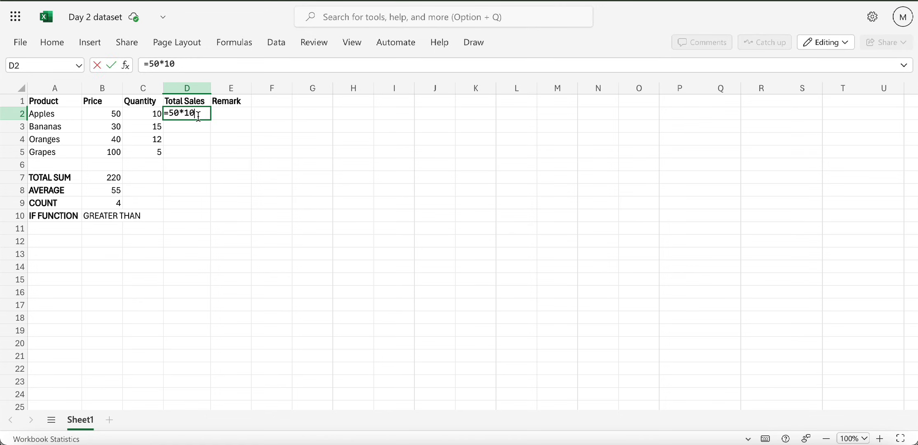
key(BackSpace)
key(BackSpace)
key(BackSpace)
key(BackSpace)
key(BackSpace)
text(B)
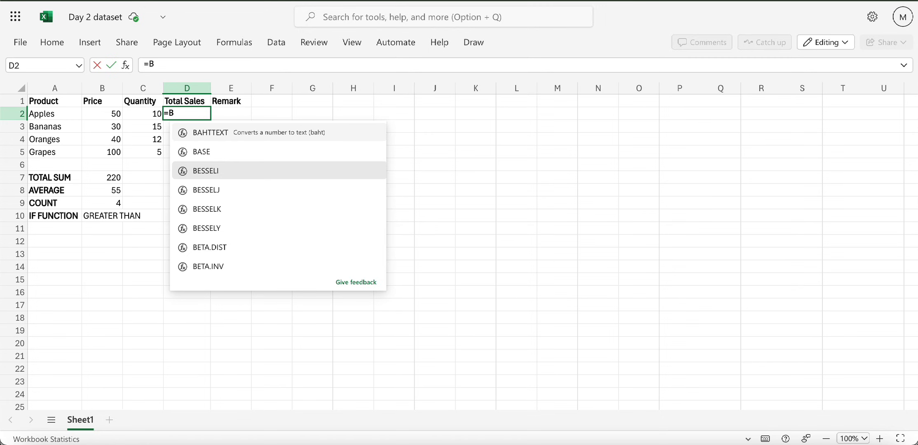
key(BackSpace)
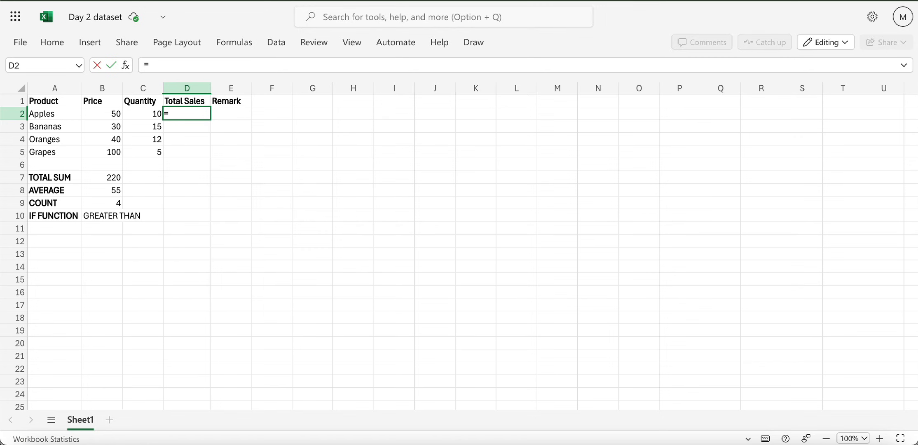
text(B)
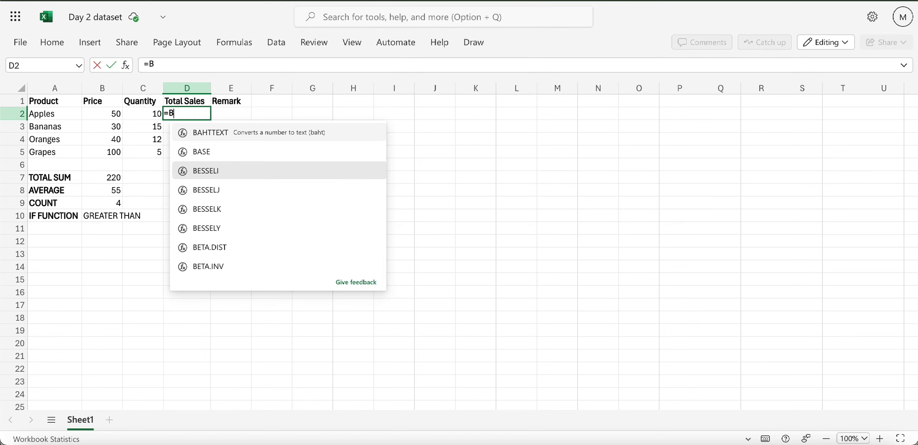
key(BackSpace)
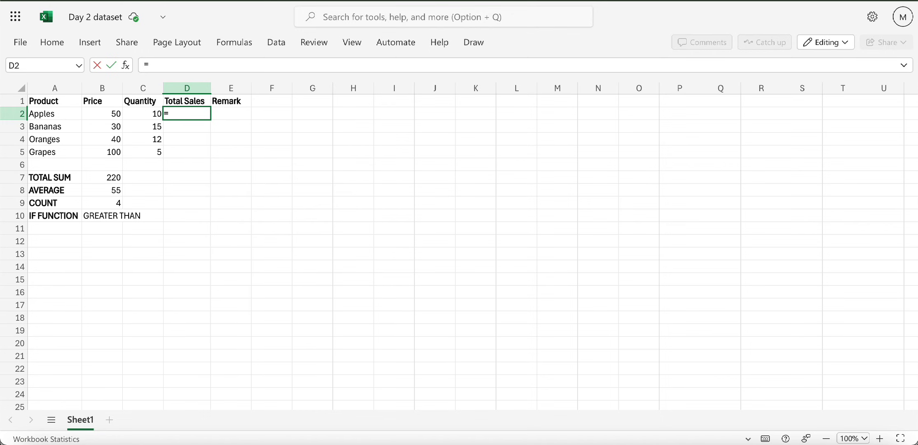
text((B2)
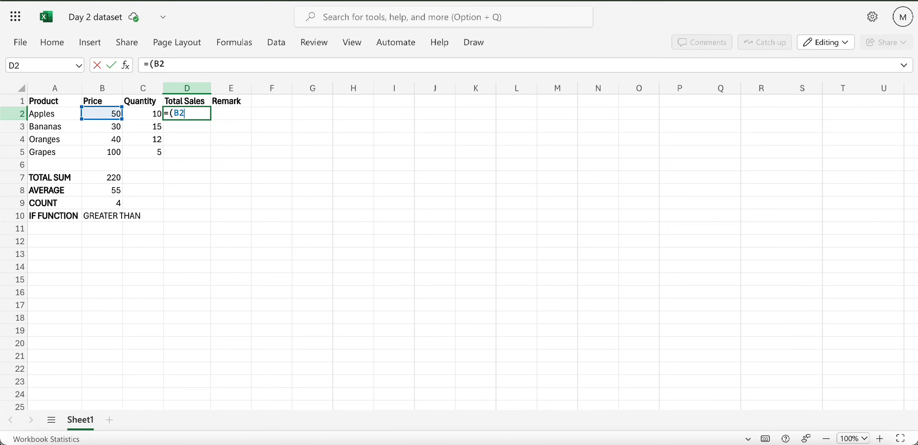
text(*)
text(C2)
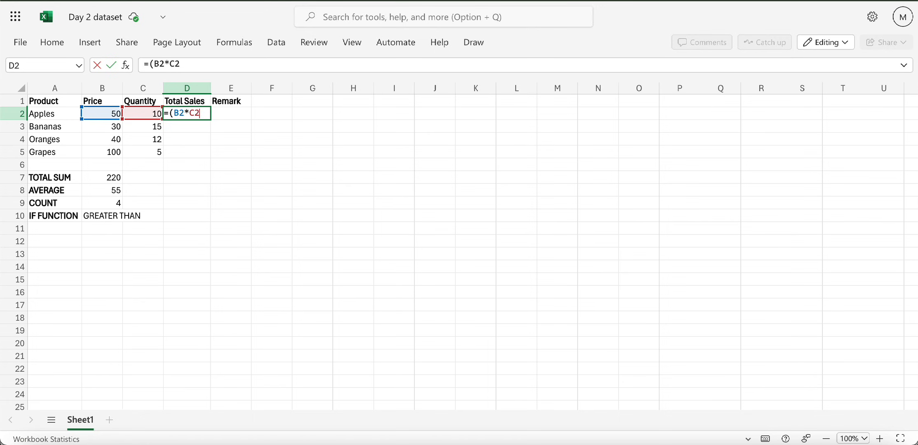
text())
key(Return)
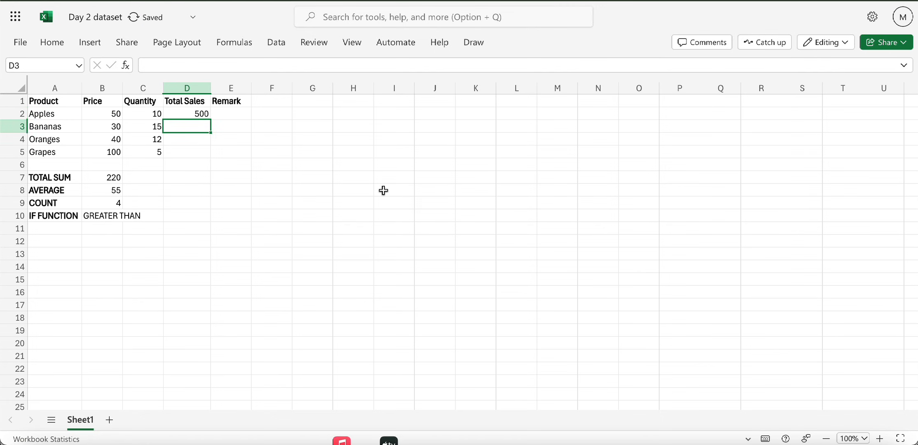
click(193, 112)
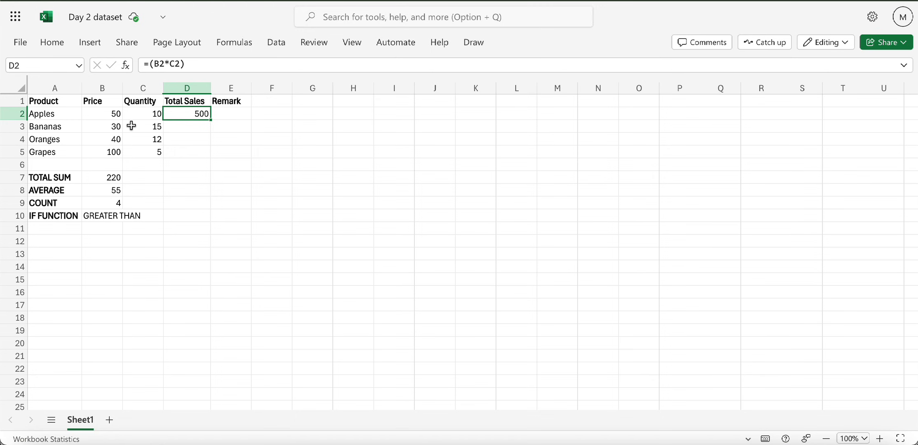
Enter the formula =(B3*C3) in cell D3 to calculate the total sales for Bananas.
click(185, 136)
double_click(182, 128)
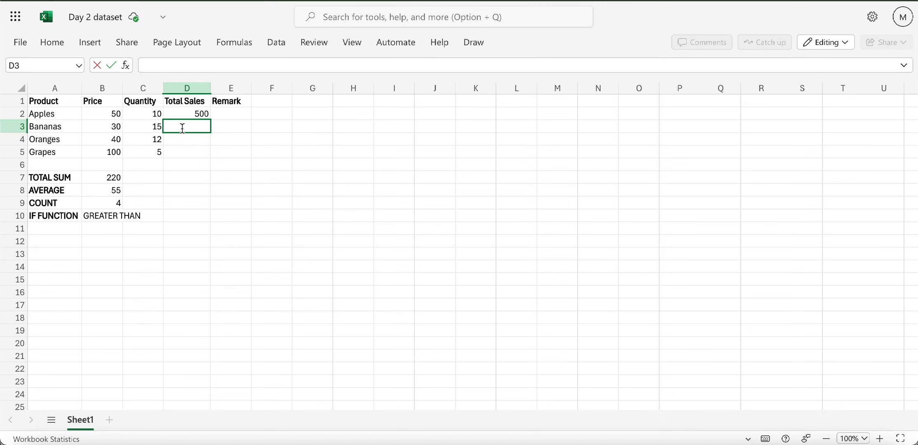
text(=(B3)
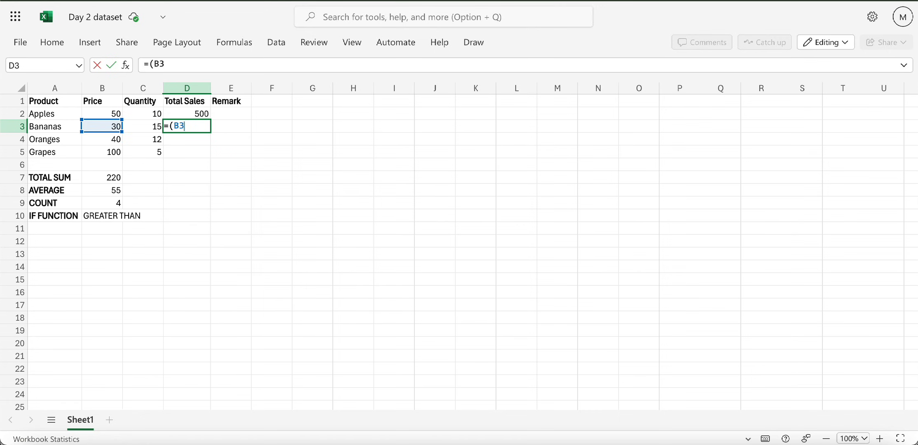
text(*C3)
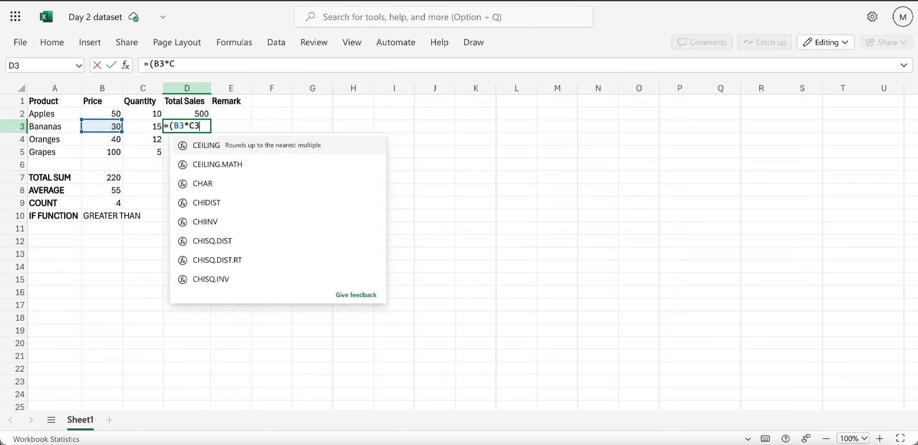
text())
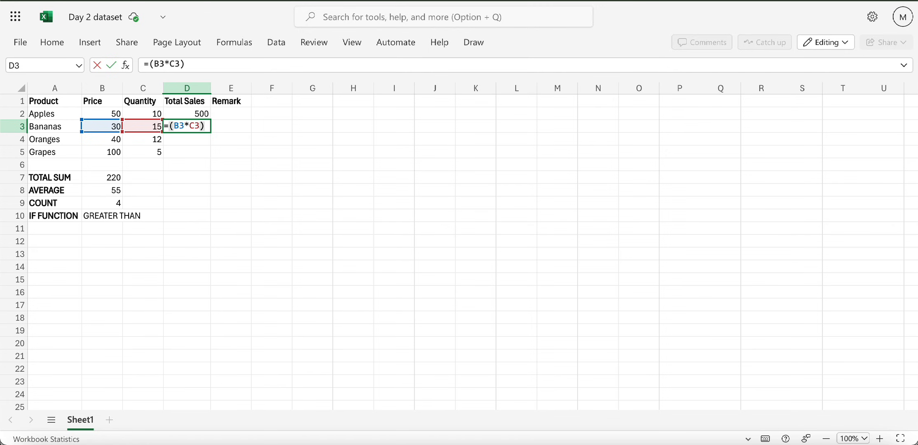
key(Return)
click(201, 126)
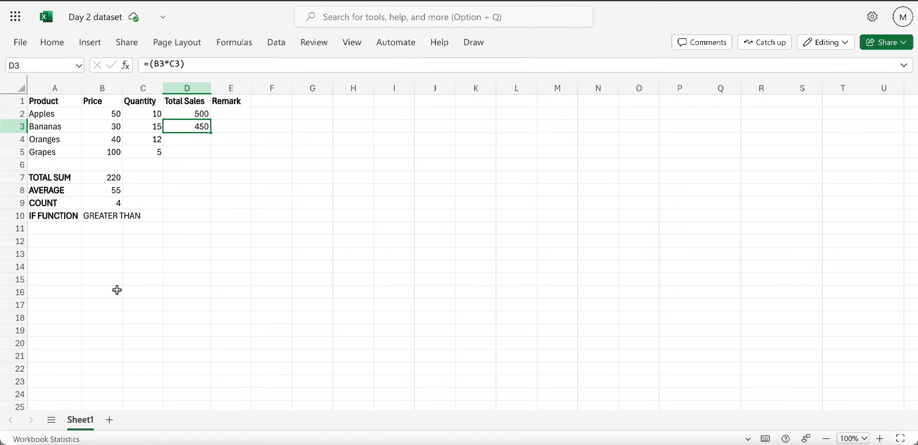
Fill the Total Sales formula from cell D2 down through D5 and check the copied formula in D4.
click(197, 112)
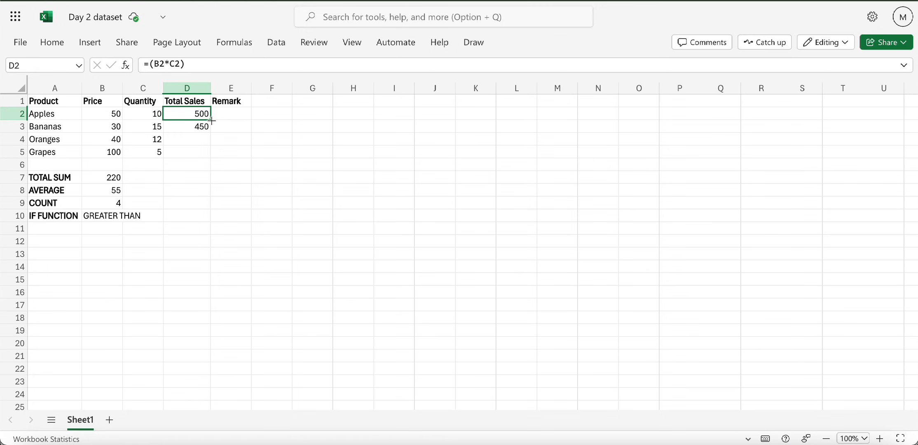
drag(212, 120, 209, 149)
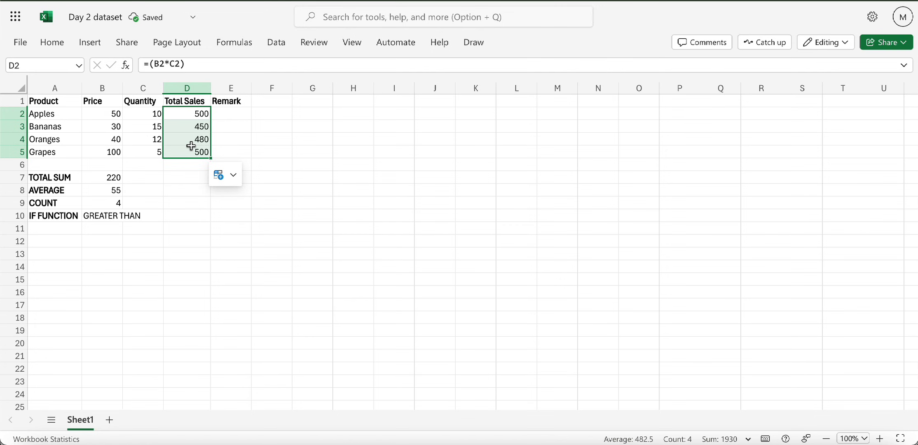
click(195, 112)
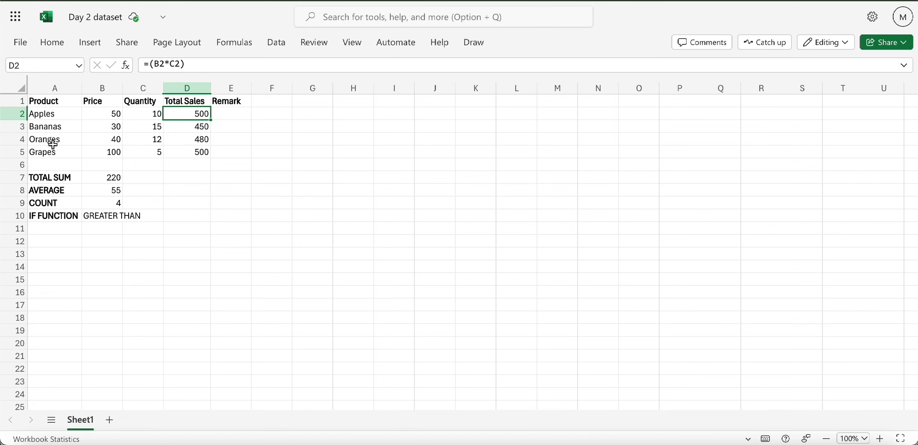
click(198, 143)
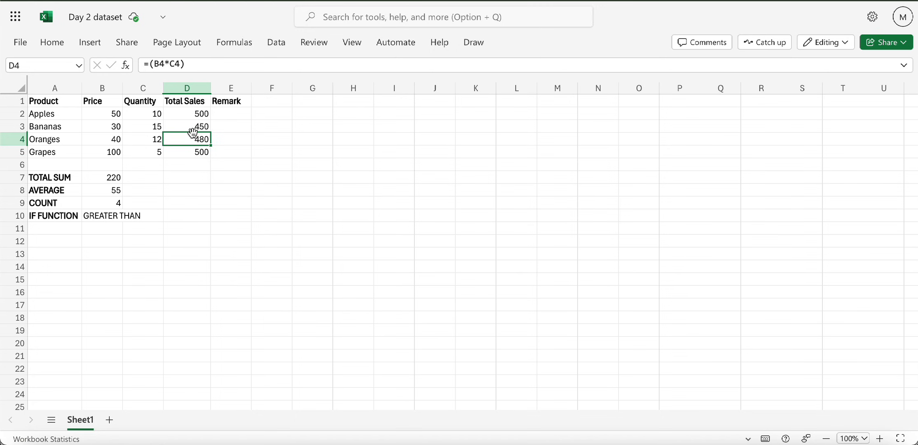
Clear the Total Sales formulas from cells D2, D3, D4 and D5.
click(196, 114)
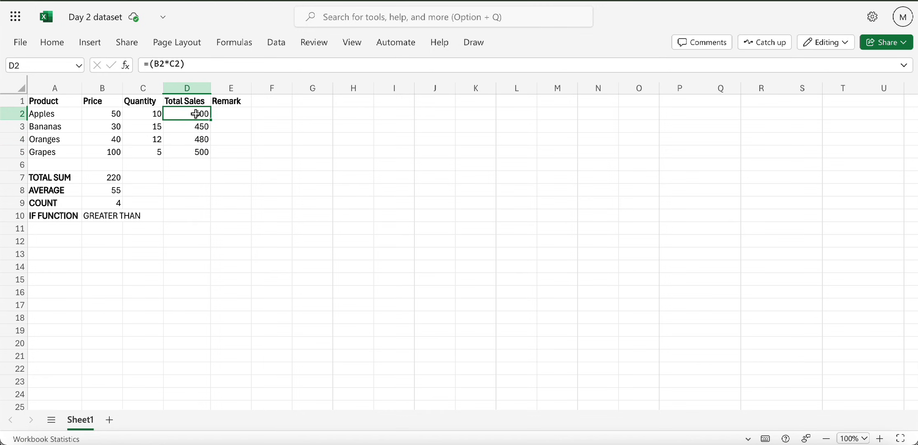
key(Delete)
click(202, 125)
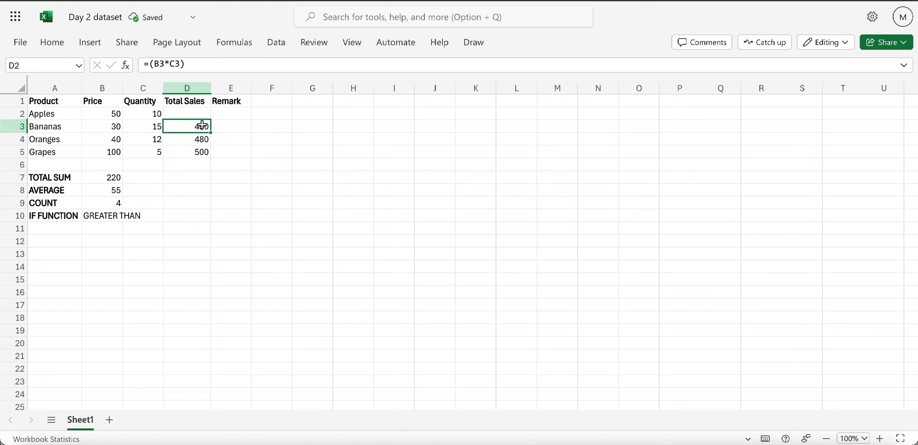
key(Delete)
click(203, 140)
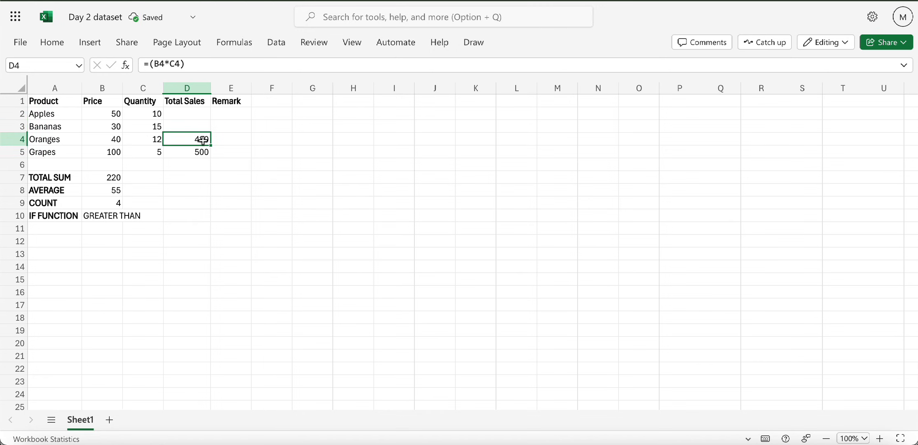
key(Delete)
click(203, 152)
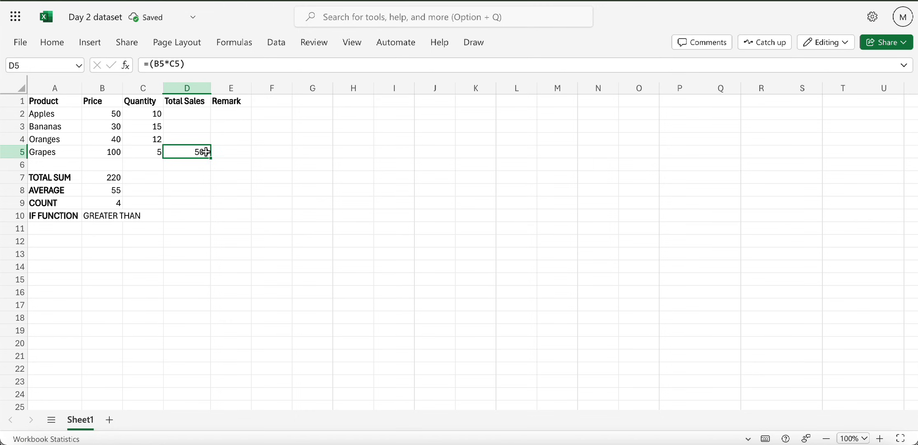
key(Delete)
Switch to the Day_2_Excel_Formulas_and_Functions (3).pdf slides to view the Key Takeaways for Day 2 page.
click(866, 442)
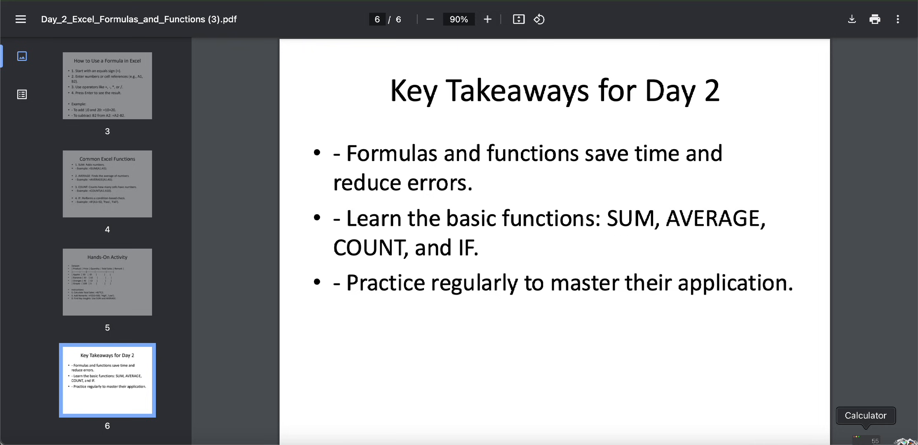